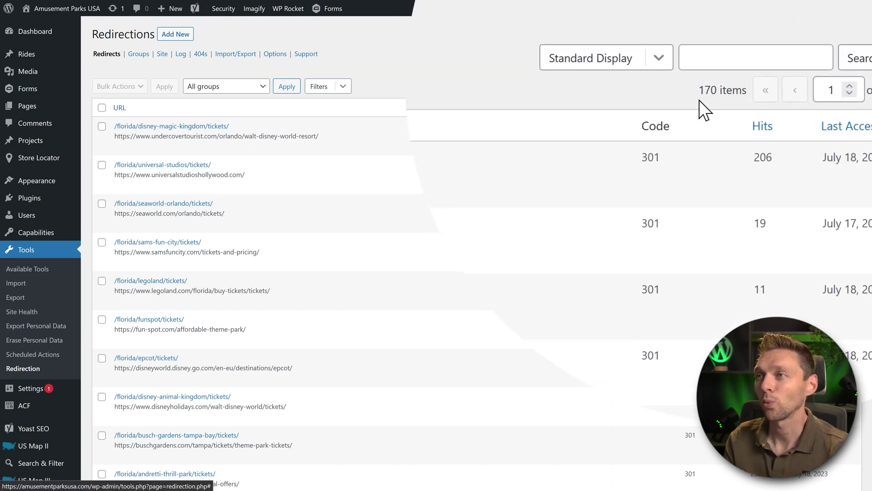
# Highlight the 170 redirects count in the Redirection list, then clear the highlight
pyautogui.doubleClick(705, 91)
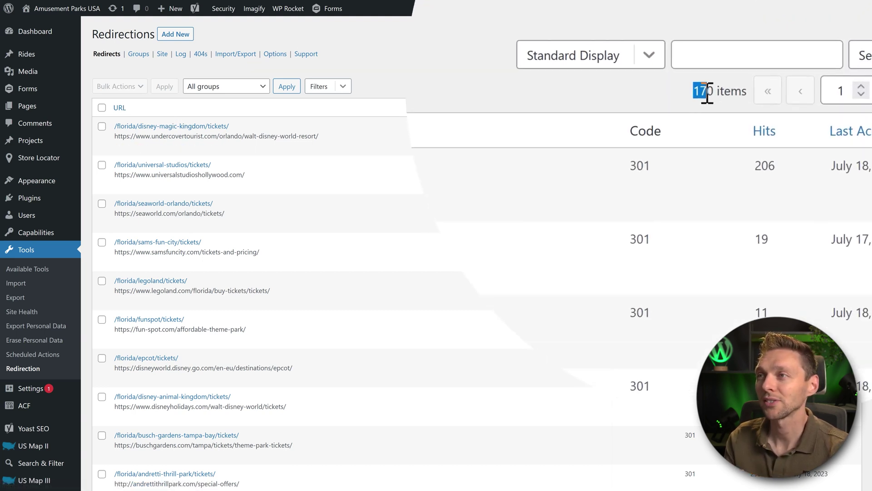
pyautogui.click(543, 107)
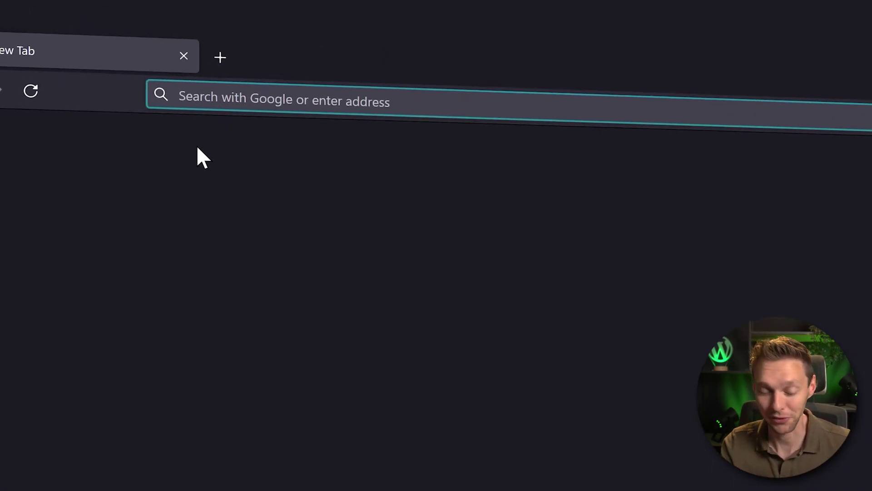
pyautogui.write('w')
pyautogui.write('pre')
pyautogui.write('ss')
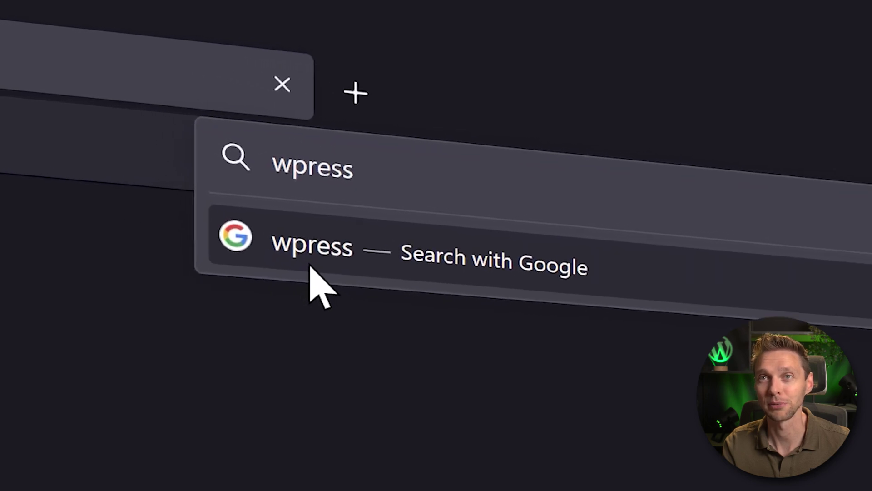
pyautogui.write('doctor.com/rankmath')
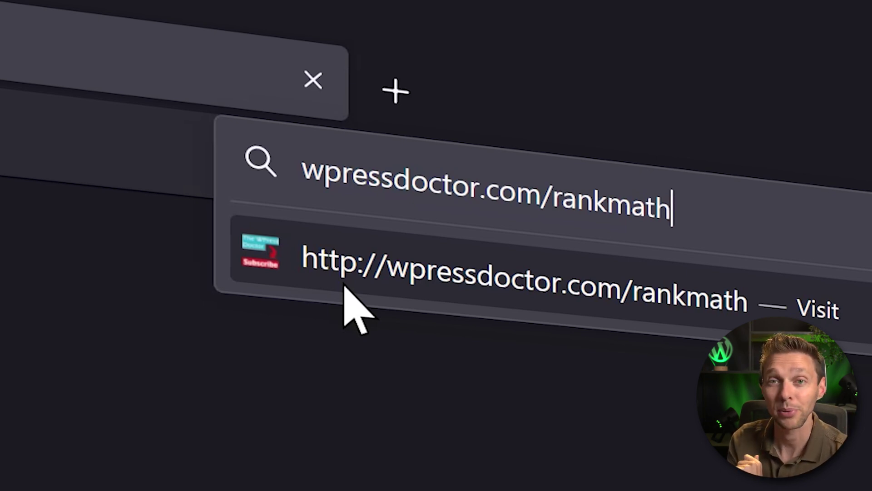
# Visit wpressdoctor.com/rankmath and confirm it redirects to the Rank Math homepage
pyautogui.click(344, 284)
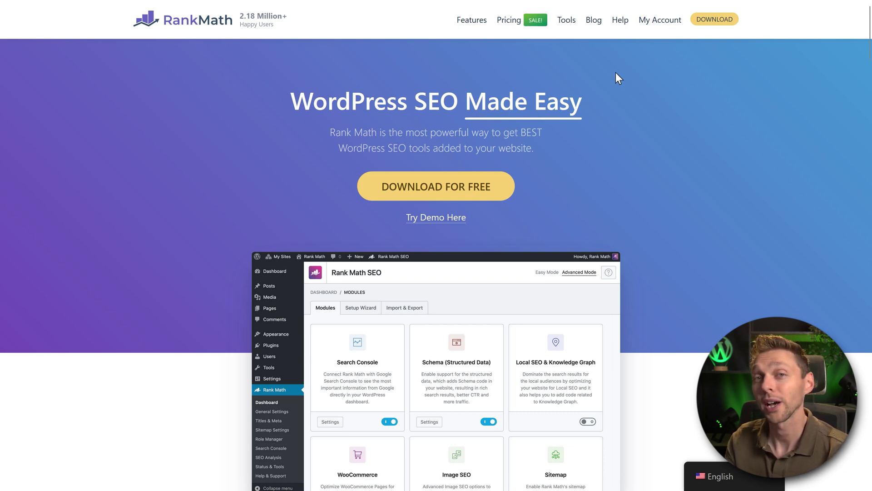
# Sign up for a free Rank Math account, accepting the terms and email consent
pyautogui.click(654, 43)
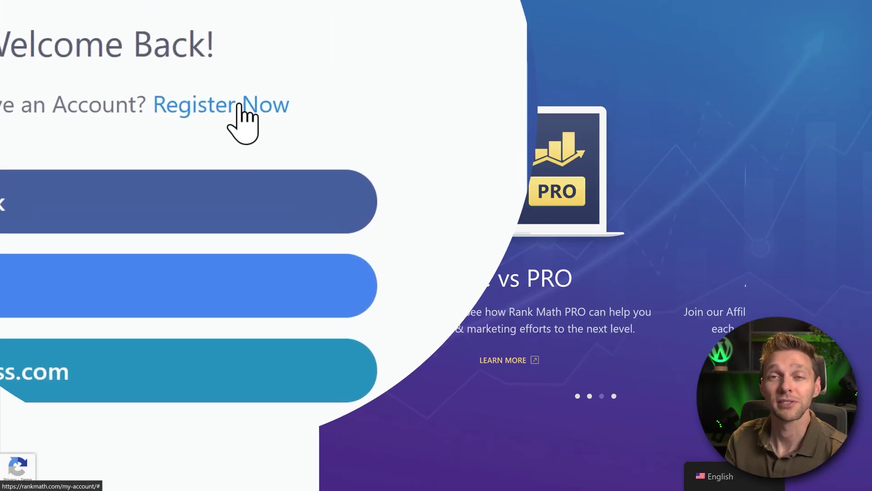
pyautogui.click(240, 106)
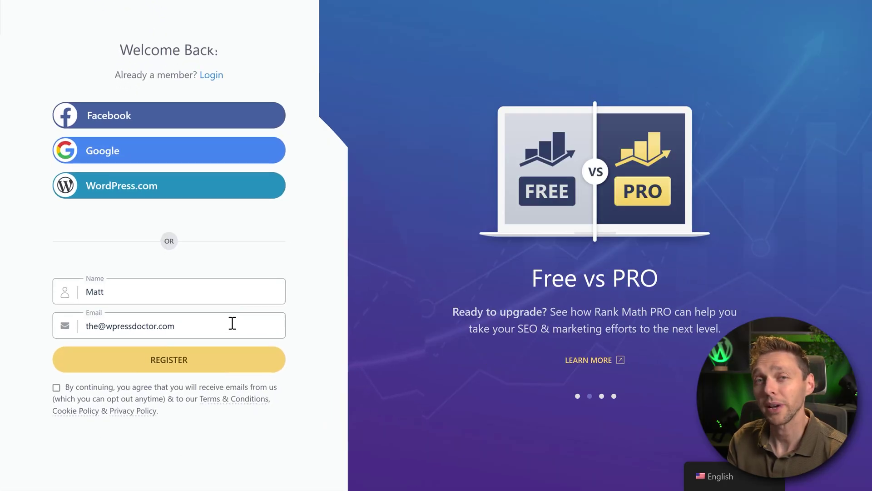
pyautogui.click(33, 406)
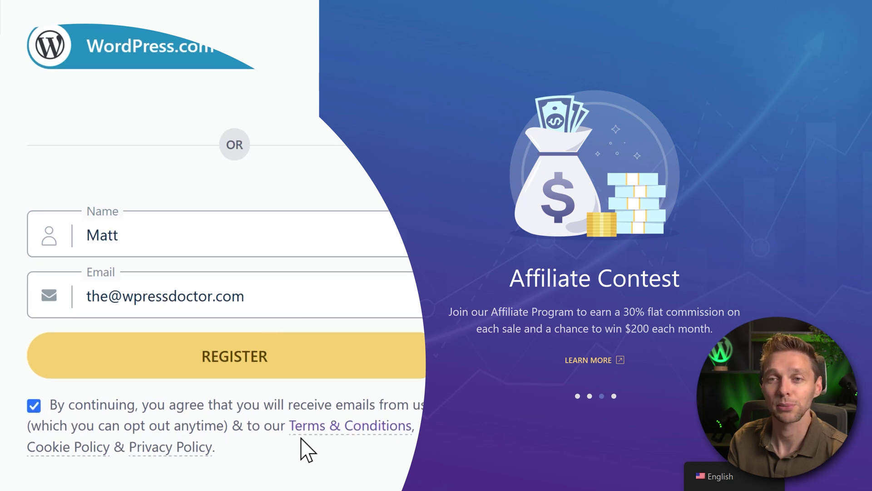
pyautogui.click(259, 362)
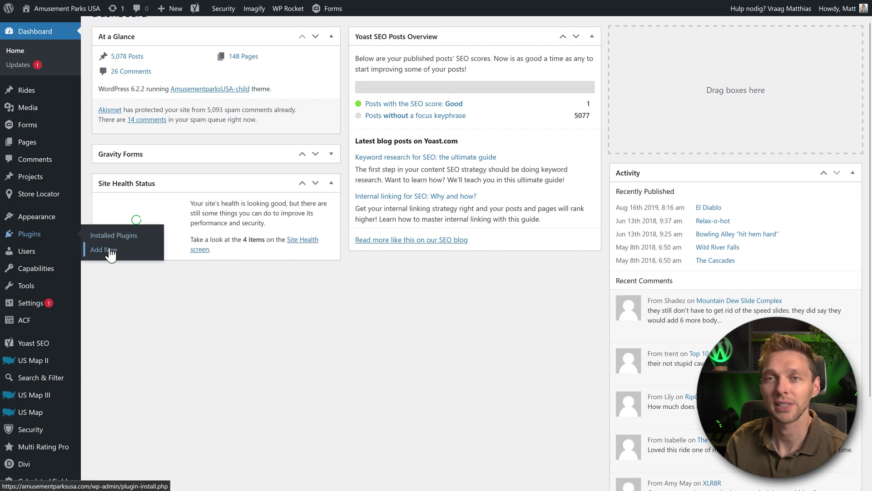
# Add the Rank Math SEO plugin from Plugins > Add New, then install and activate it
pyautogui.click(109, 254)
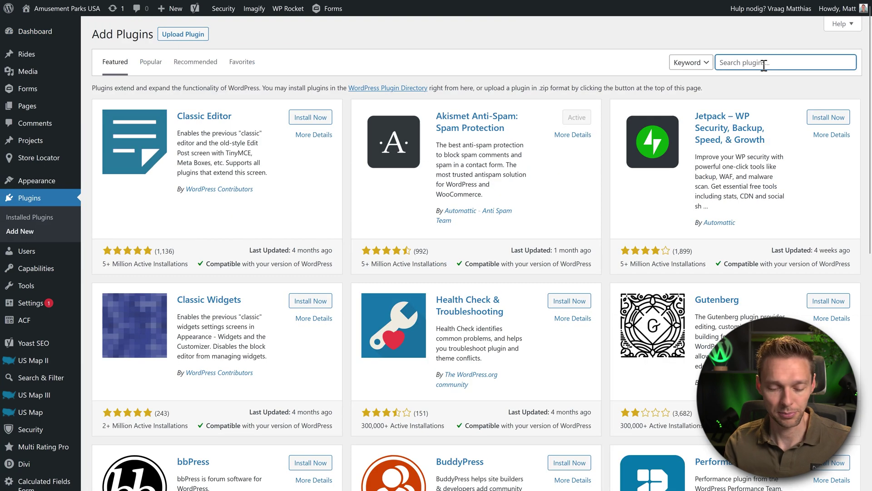
pyautogui.write('rank math')
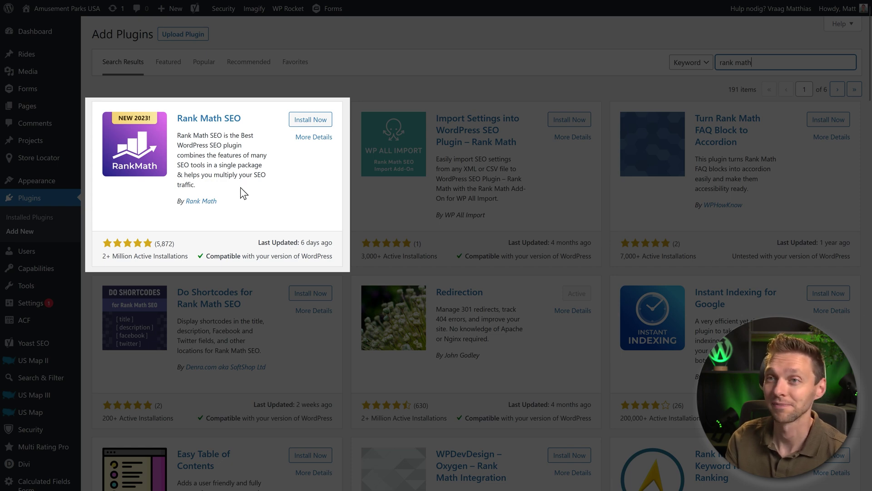
pyautogui.click(317, 124)
pyautogui.click(316, 119)
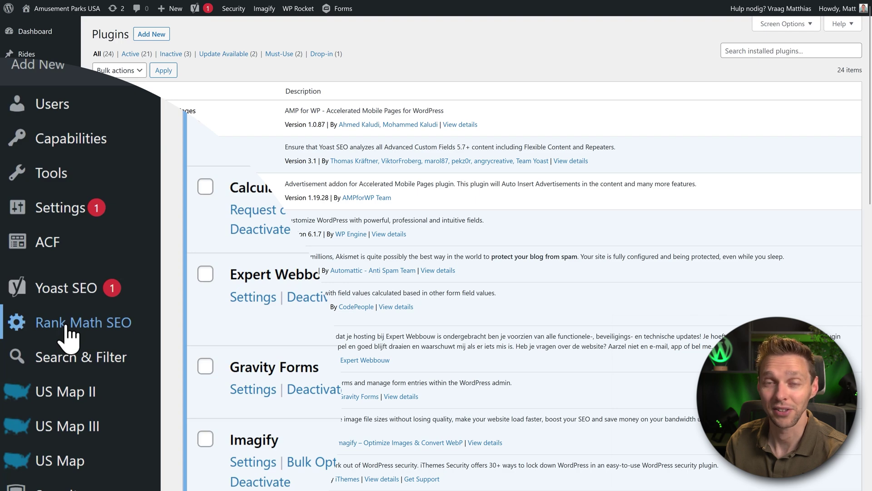
# Connect the site to a Rank Math account and activate the Free Plan
pyautogui.click(70, 334)
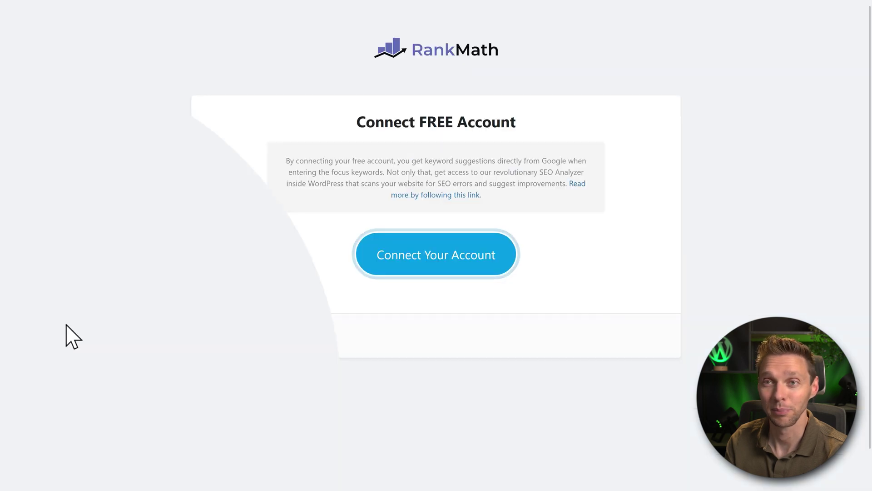
pyautogui.click(429, 264)
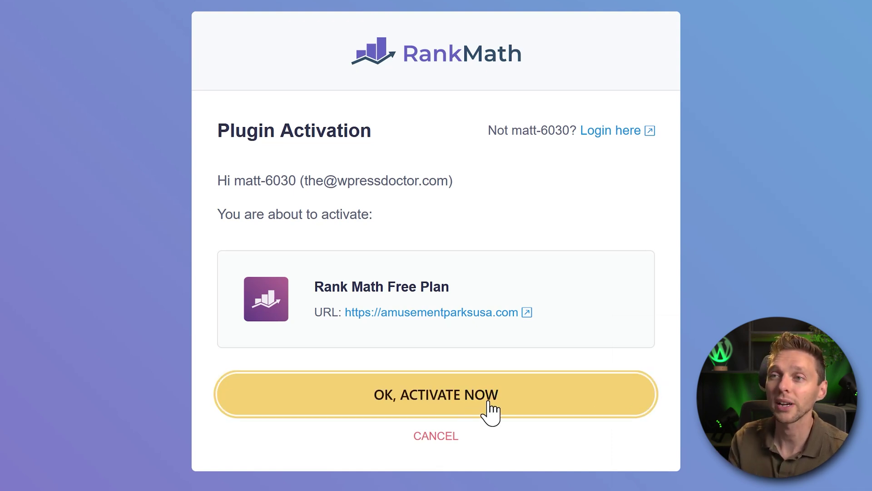
pyautogui.click(472, 410)
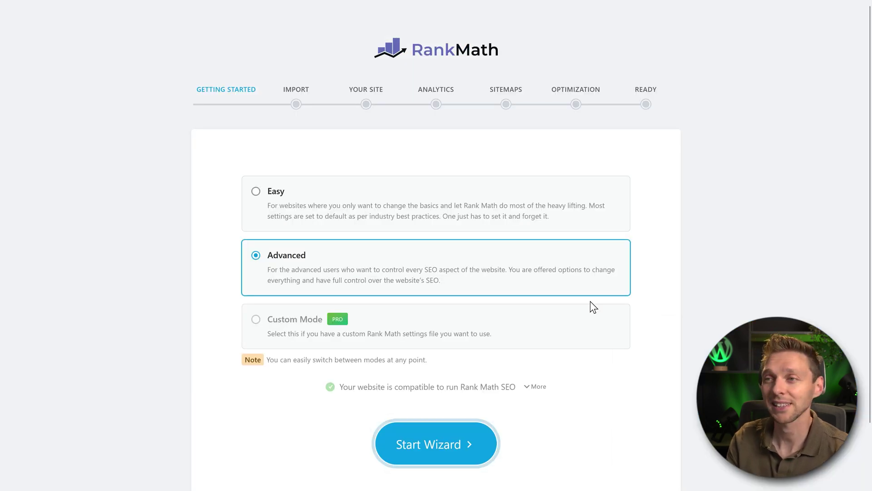
# Expand the server compatibility checklist and highlight the PHP version 7.4.33
pyautogui.click(539, 389)
pyautogui.middleClick(619, 357)
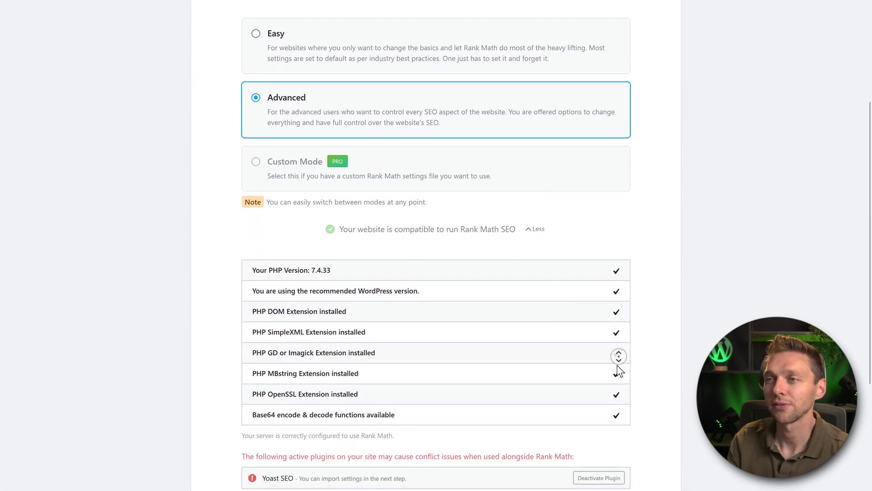
pyautogui.middleClick(617, 368)
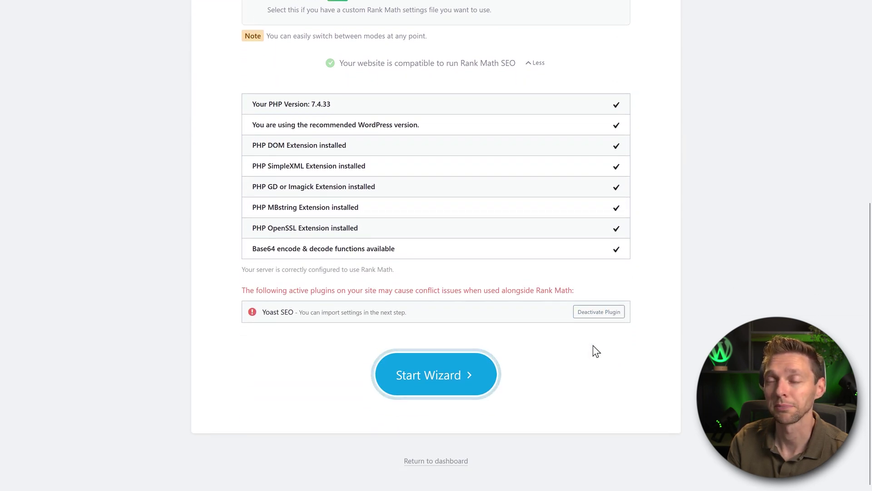
pyautogui.doubleClick(317, 104)
pyautogui.click(354, 112)
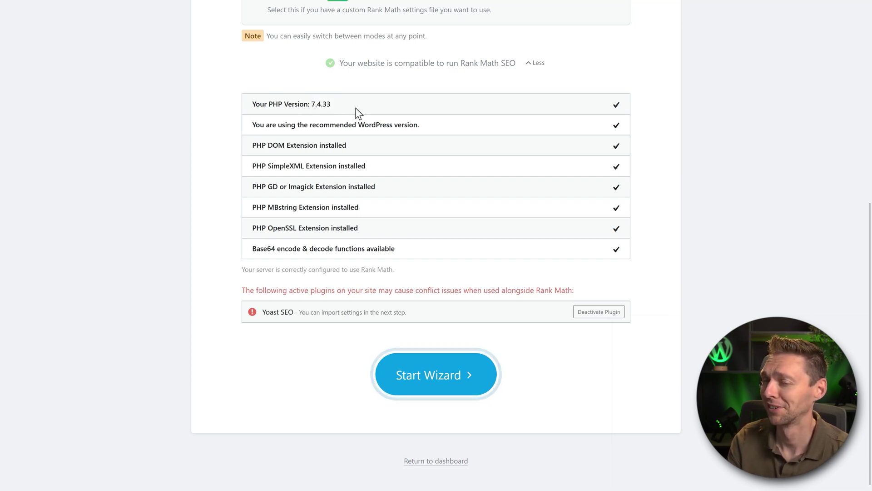
# Deactivate the conflicting Yoast SEO plugin and continue the wizard to the Import step
pyautogui.moveTo(264, 313); pyautogui.dragTo(302, 315)
pyautogui.click(302, 314)
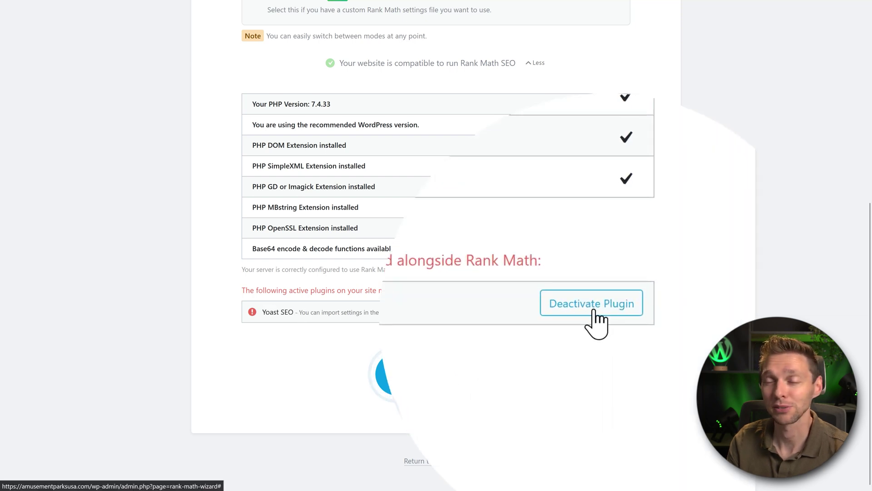
pyautogui.click(594, 310)
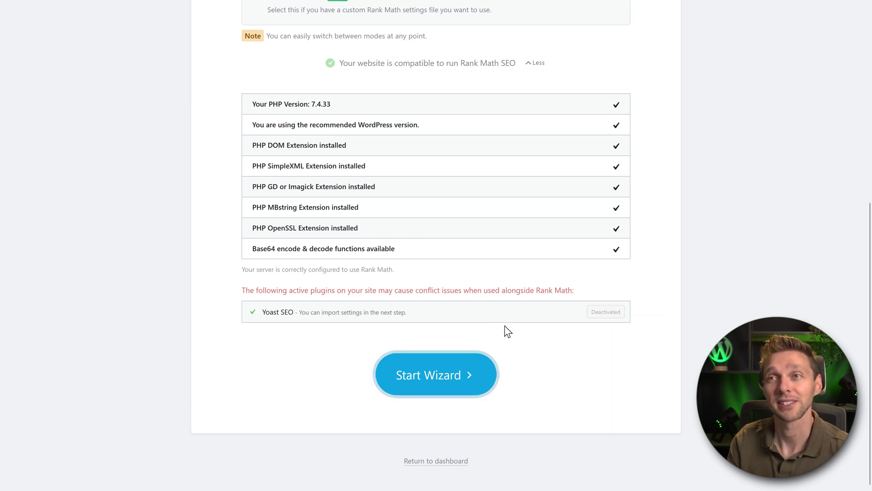
pyautogui.click(431, 378)
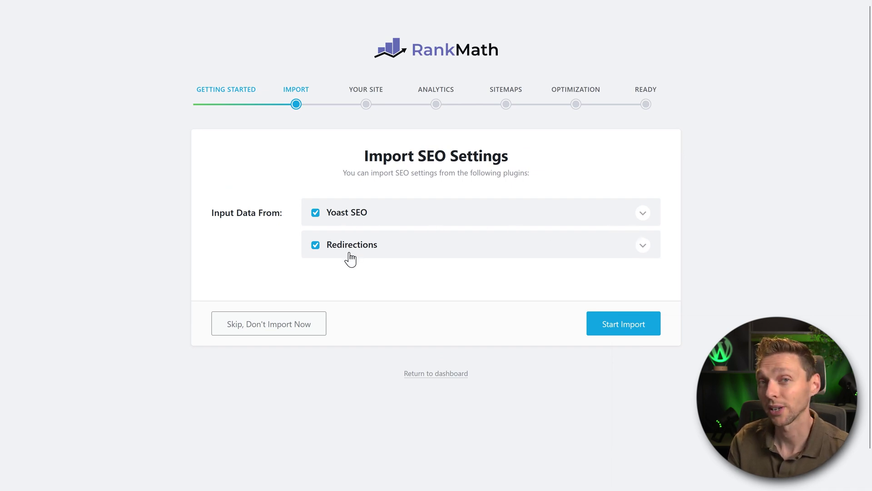
# Review the Yoast SEO import options, then import Yoast SEO settings and Redirections
pyautogui.click(642, 215)
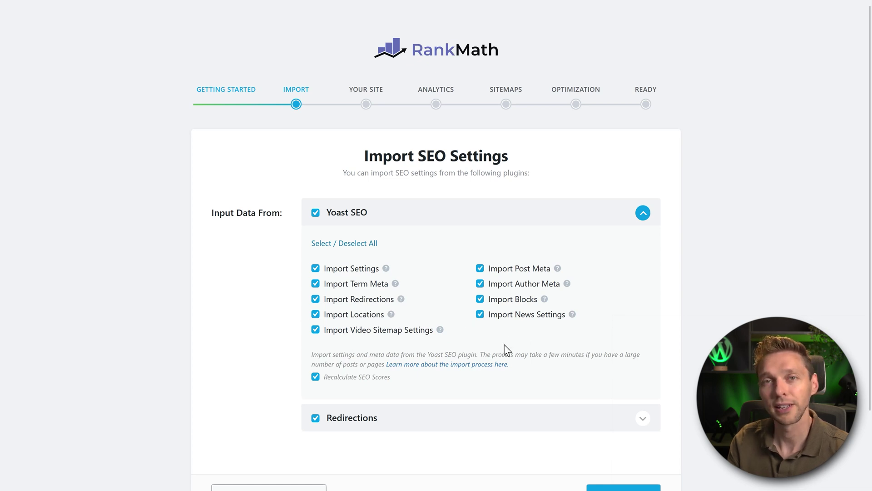
pyautogui.scroll(-2, 491, 318)
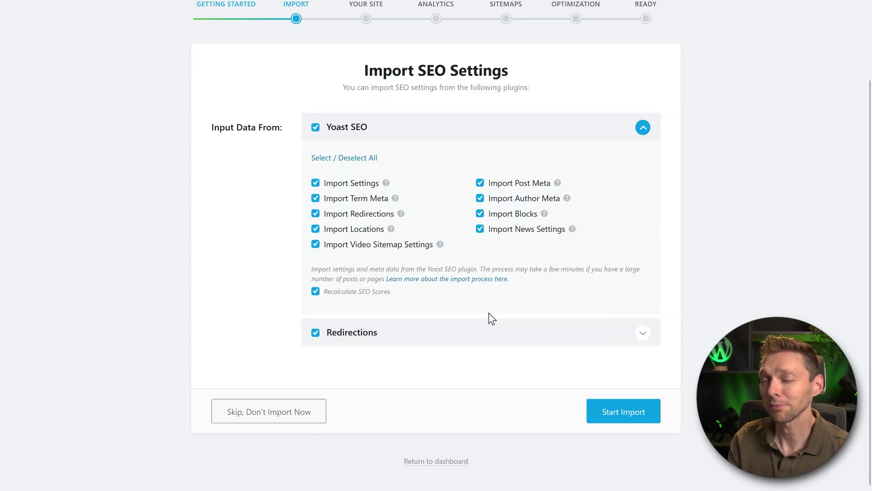
pyautogui.moveTo(483, 268)
pyautogui.mouseDown()
pyautogui.moveTo(621, 269)
pyautogui.moveTo(358, 282)
pyautogui.mouseUp()
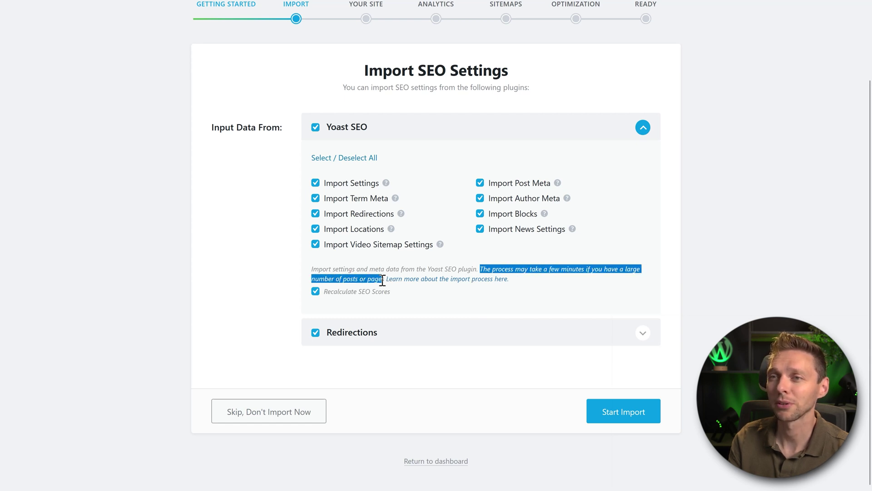
pyautogui.click(595, 285)
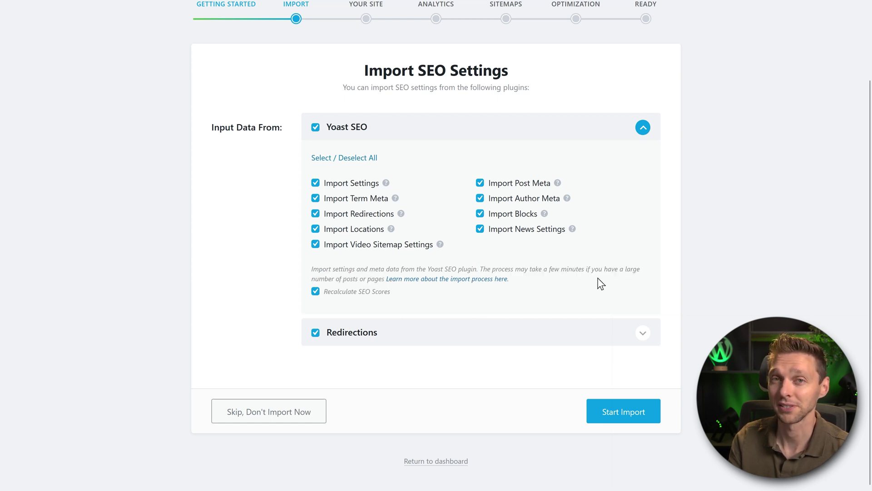
pyautogui.click(643, 128)
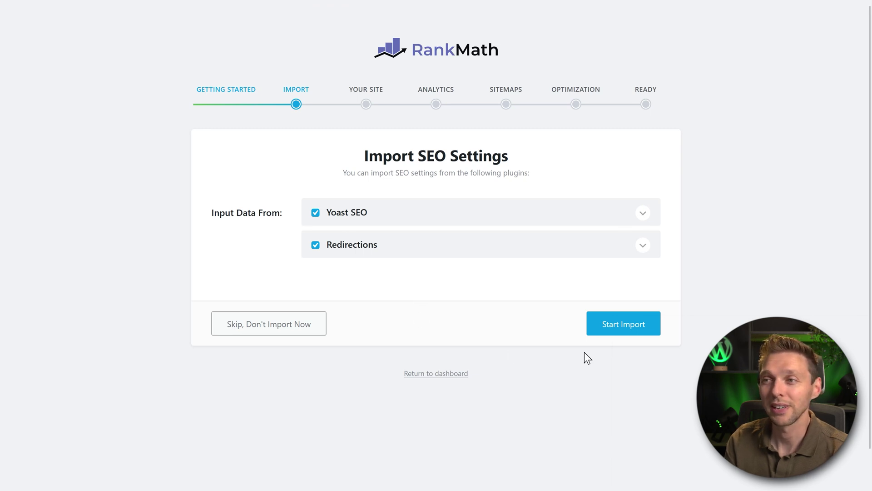
pyautogui.click(620, 331)
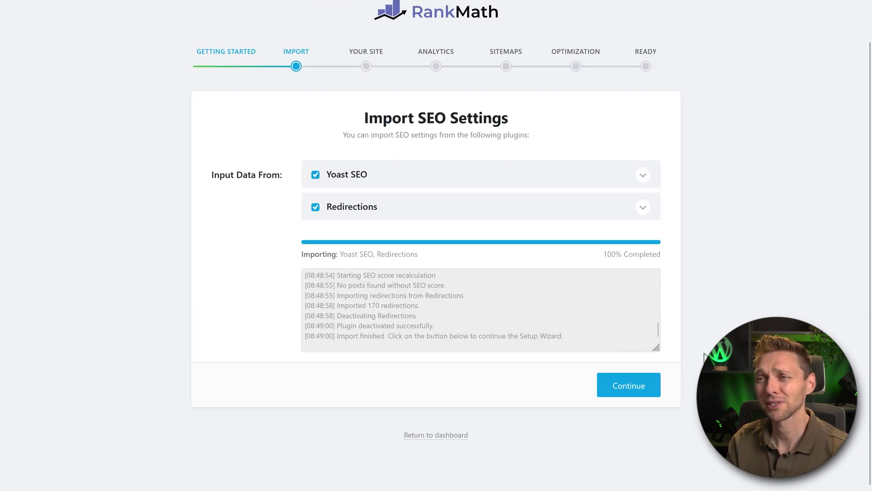
# Continue past the import and save the Your Site details for Amusement Parks USA
pyautogui.click(639, 388)
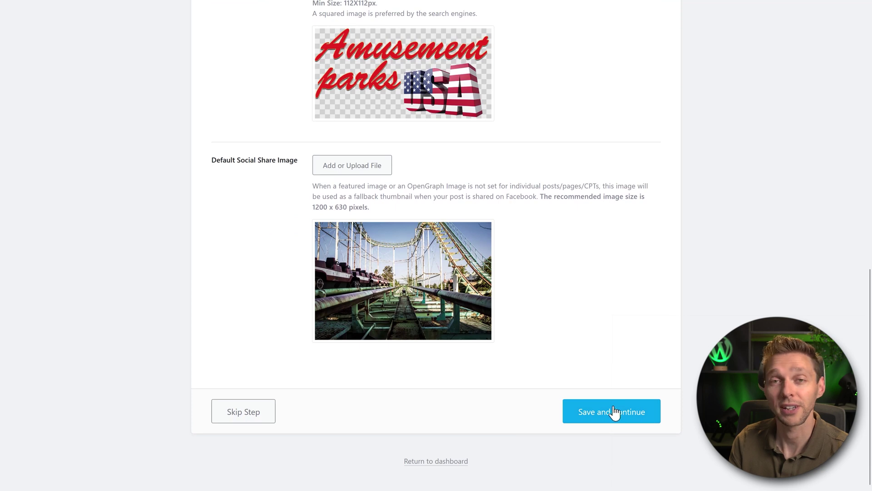
pyautogui.click(614, 411)
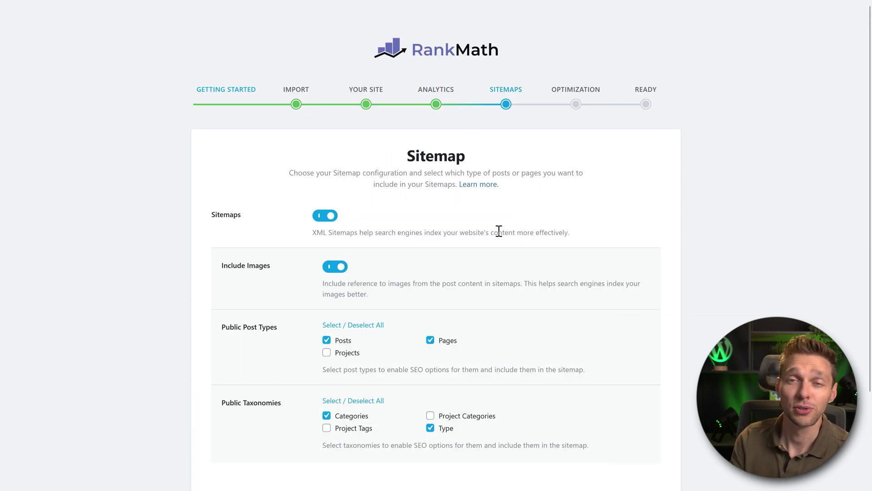
pyautogui.middleClick(503, 228)
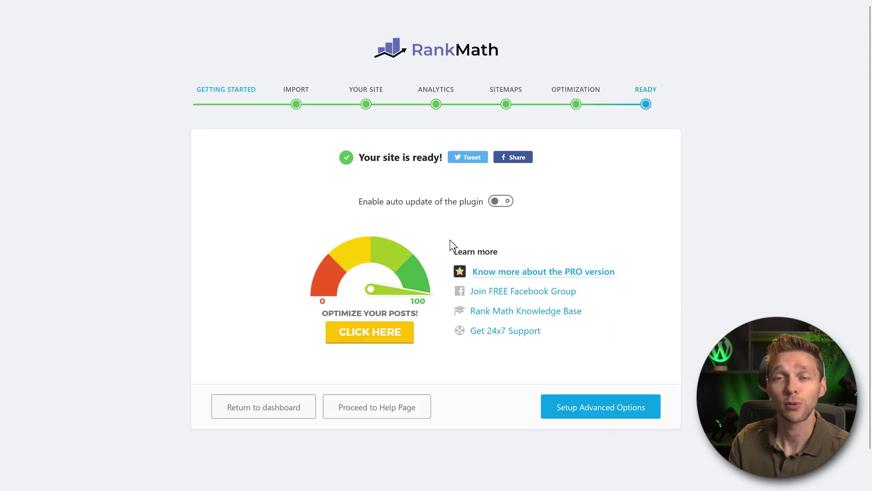
# In advanced setup, pass Role Manager, enable 404 Monitor, and review Posts schema types
pyautogui.click(597, 413)
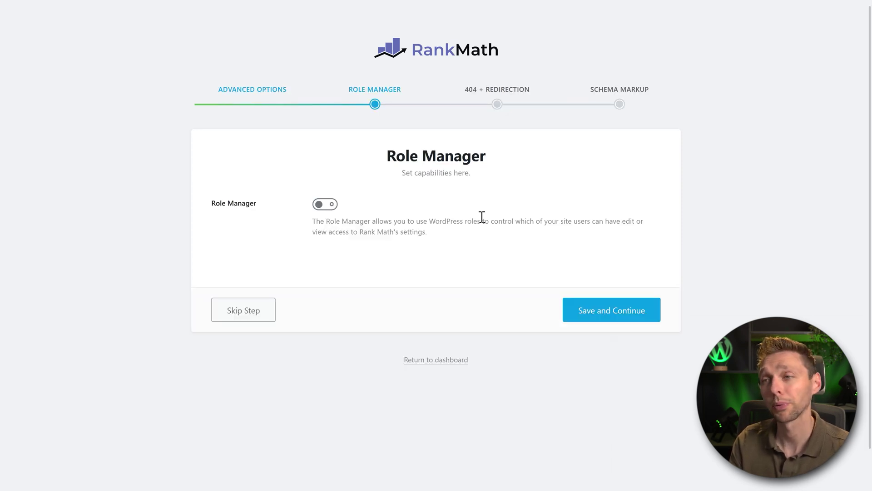
pyautogui.click(595, 319)
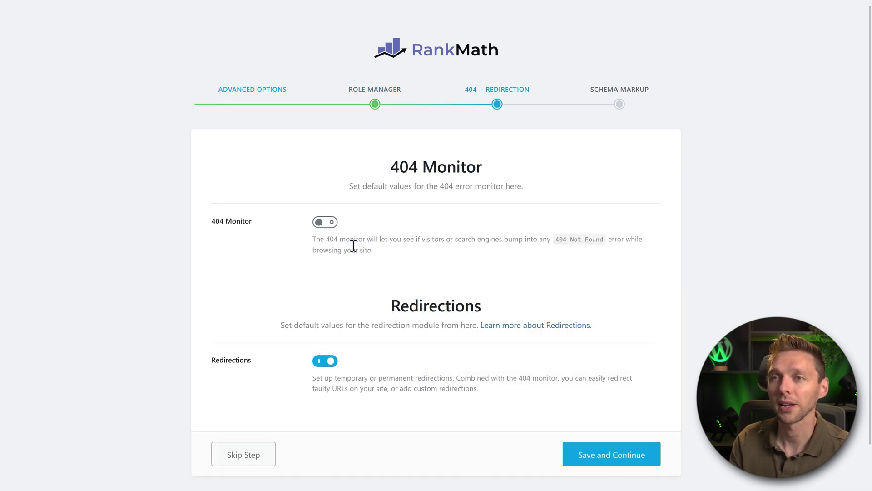
pyautogui.click(329, 229)
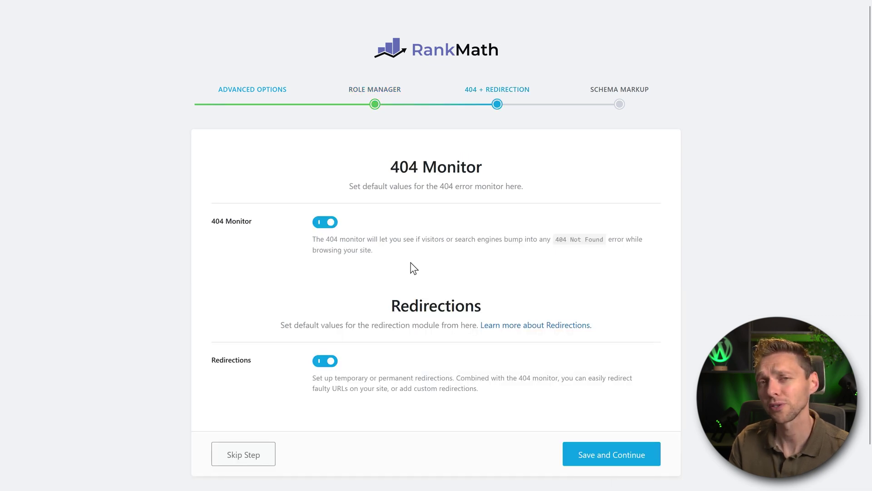
pyautogui.click(619, 458)
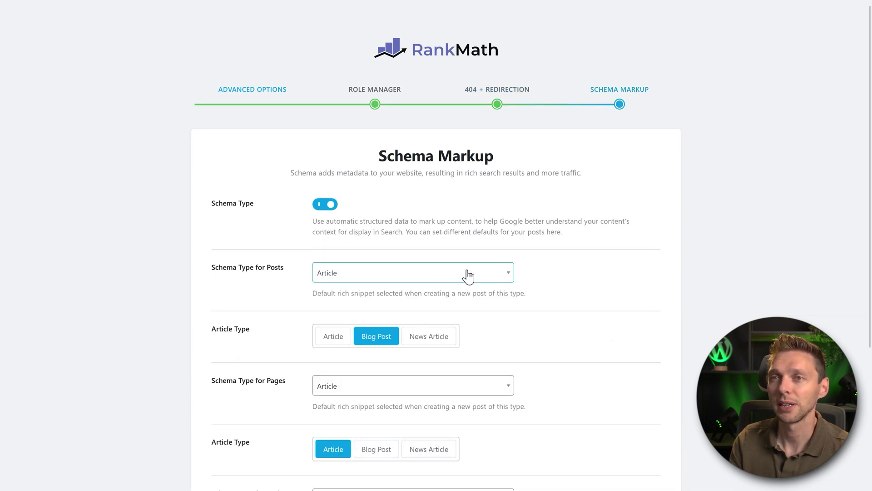
pyautogui.scroll(-3, 450, 215)
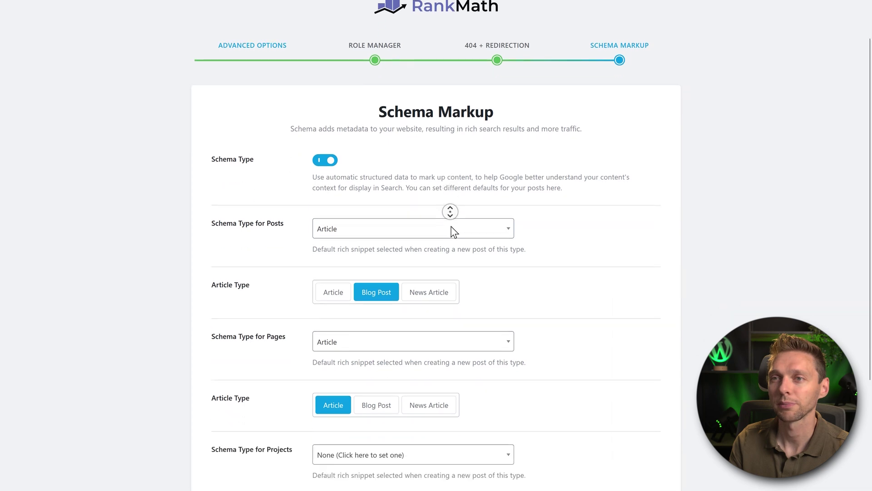
pyautogui.click(438, 171)
pyautogui.scroll(-2, 599, 417)
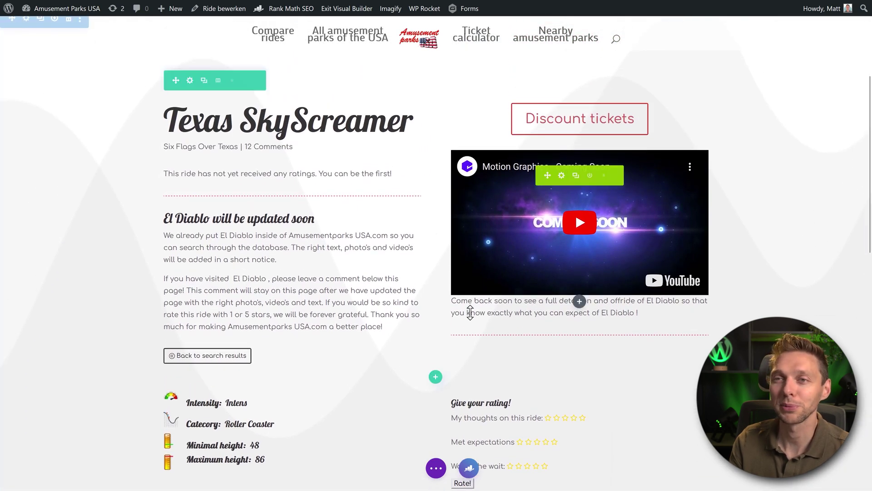
# Open the ride's Rank Math sidebar snippet editor and inspect the imported description template
pyautogui.click(469, 471)
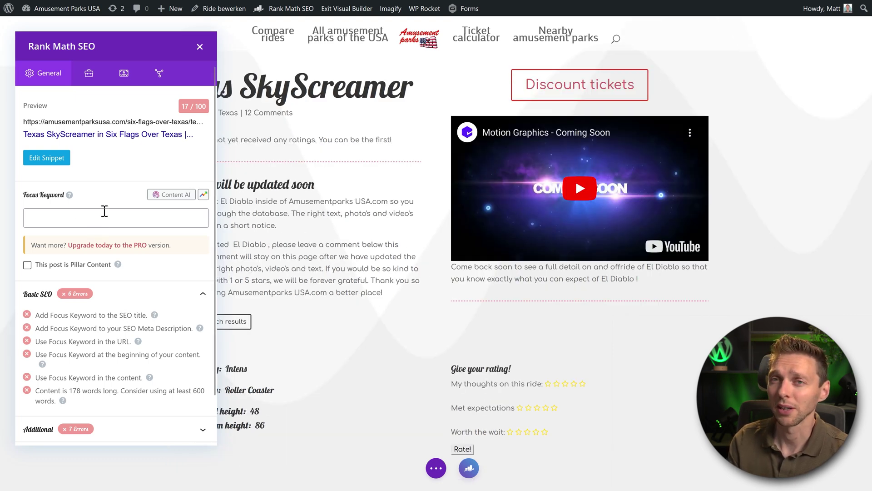
pyautogui.click(65, 159)
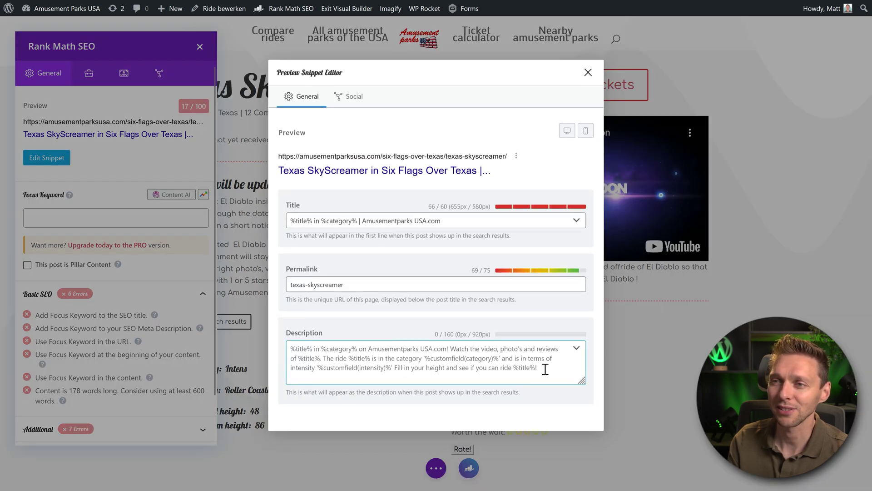
pyautogui.click(520, 365)
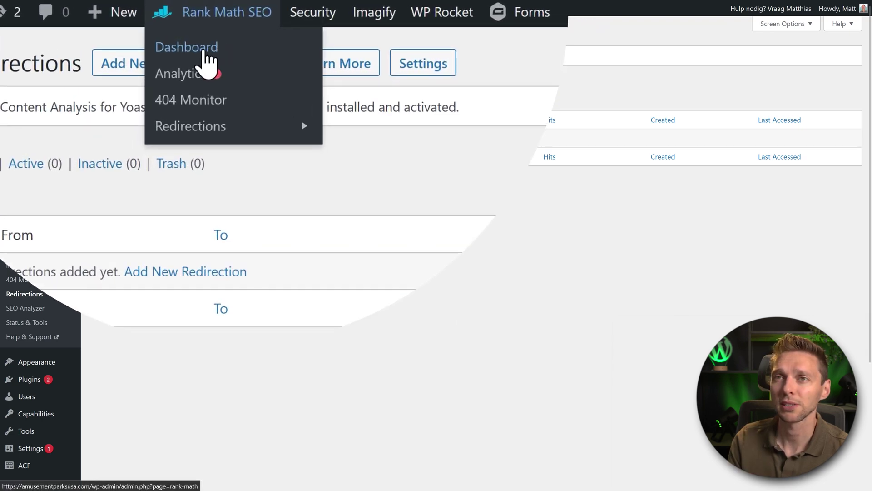
# Re-run Rank Math's Yoast SEO import of settings, post meta, redirections and SEO scores
pyautogui.click(203, 49)
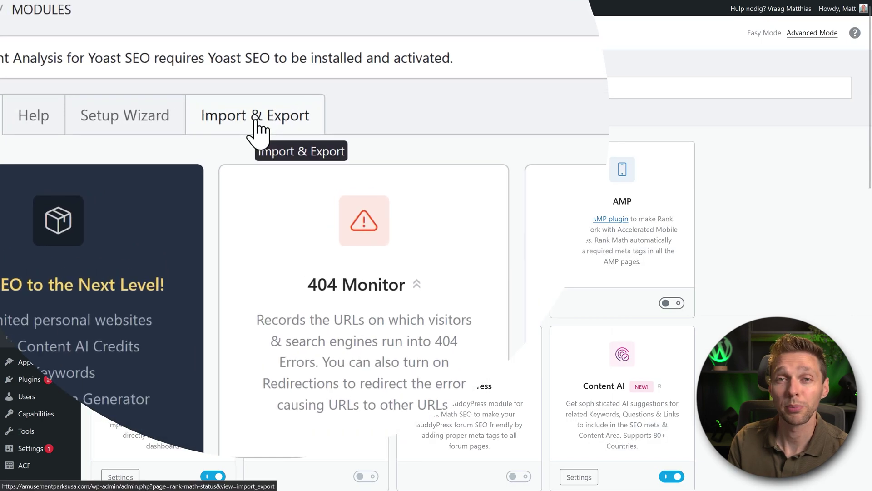
pyautogui.click(259, 130)
pyautogui.middleClick(450, 143)
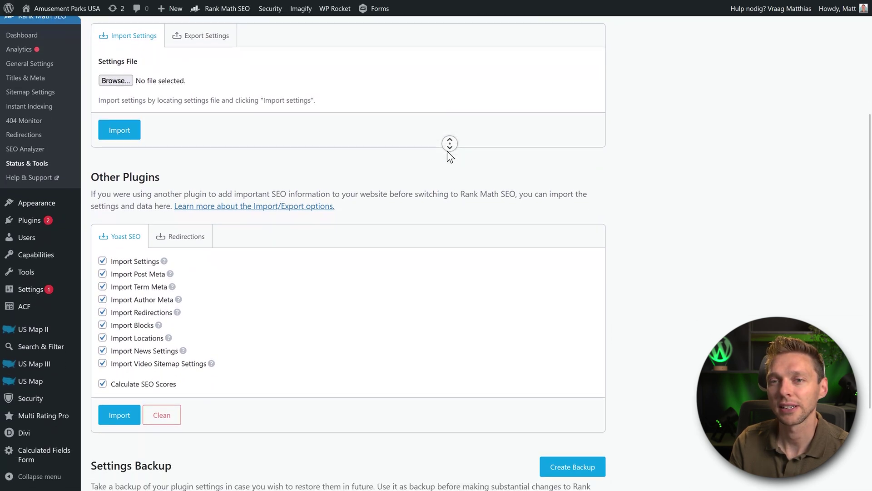
pyautogui.middleClick(372, 196)
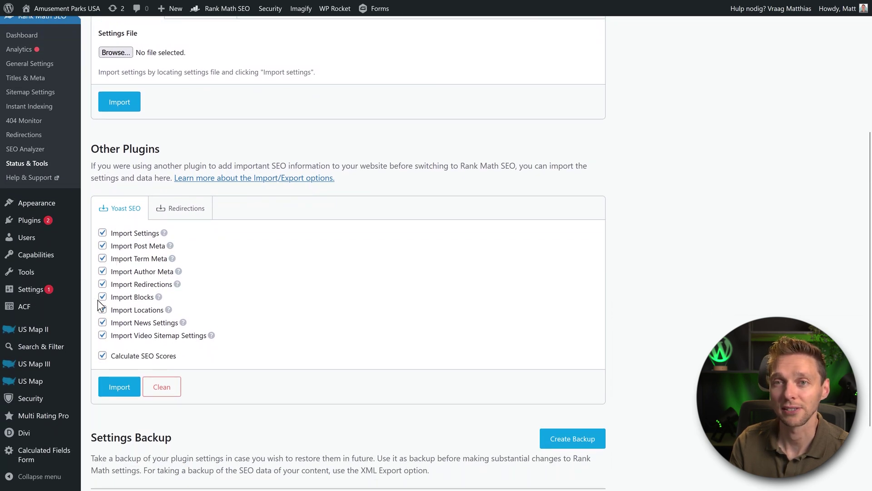
pyautogui.click(112, 386)
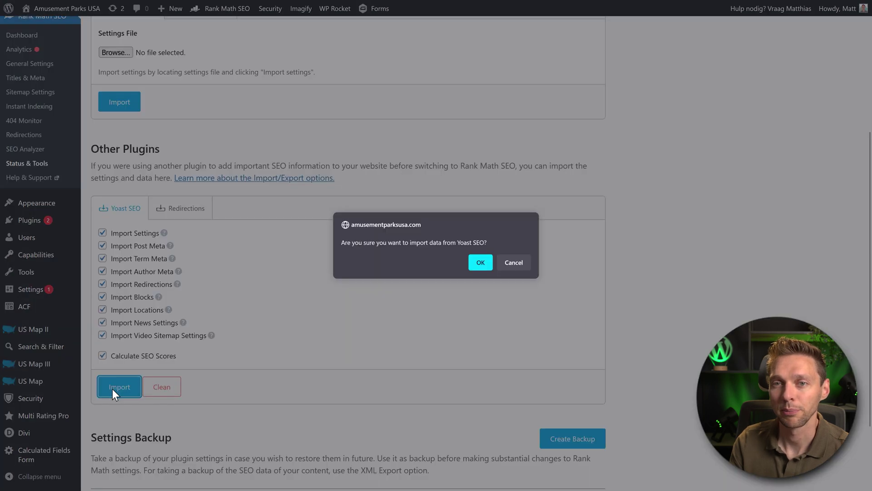
pyautogui.click(480, 262)
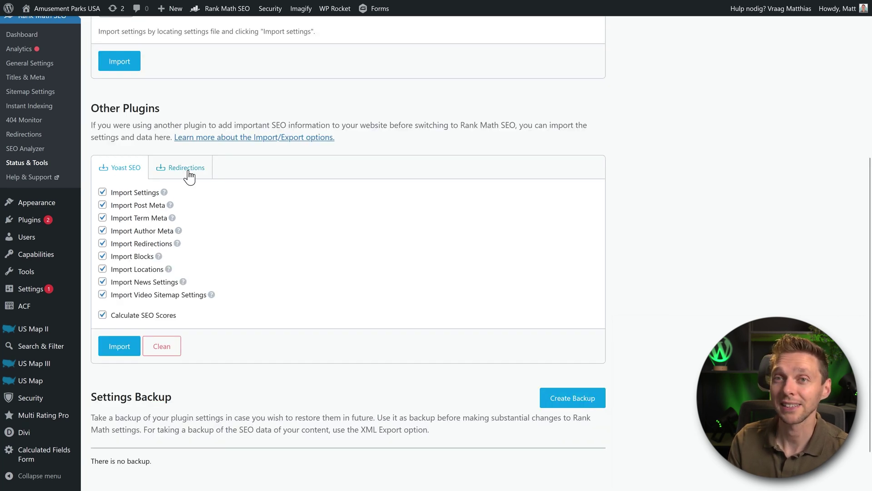
# Import the 170 redirections from the Redirections plugin and view them under Manage Redirections
pyautogui.click(189, 175)
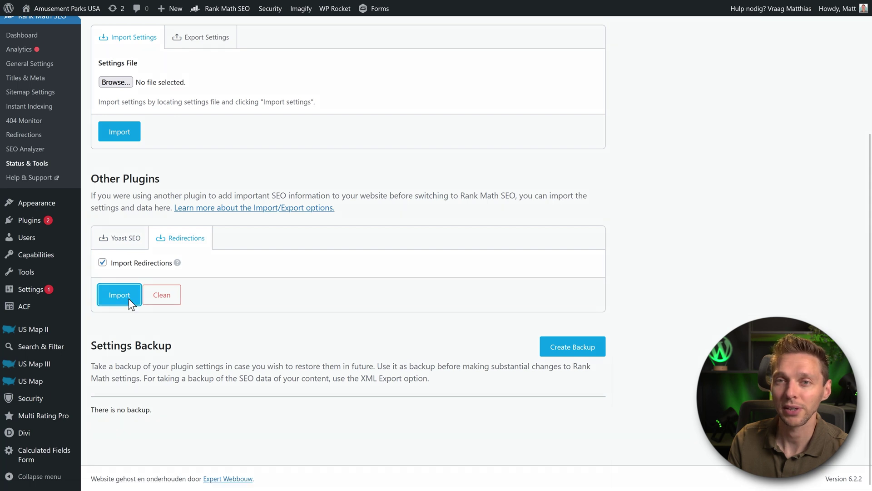
pyautogui.click(129, 297)
pyautogui.click(480, 263)
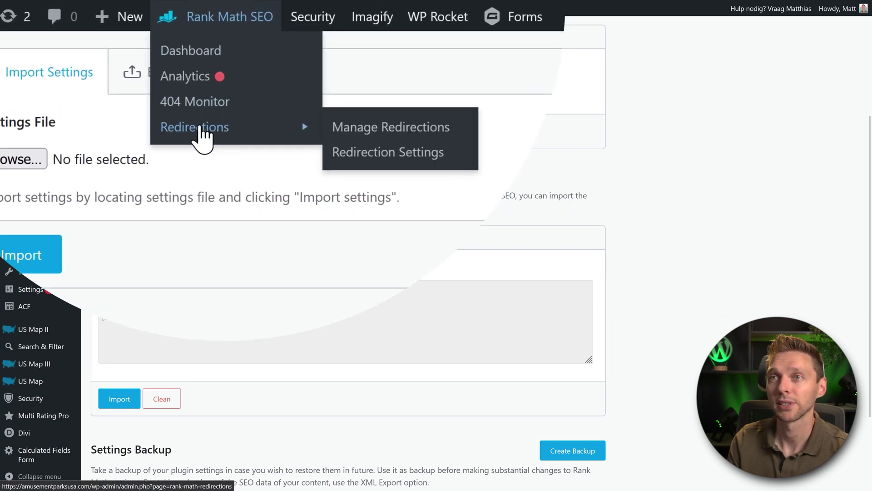
pyautogui.moveTo(194, 131)
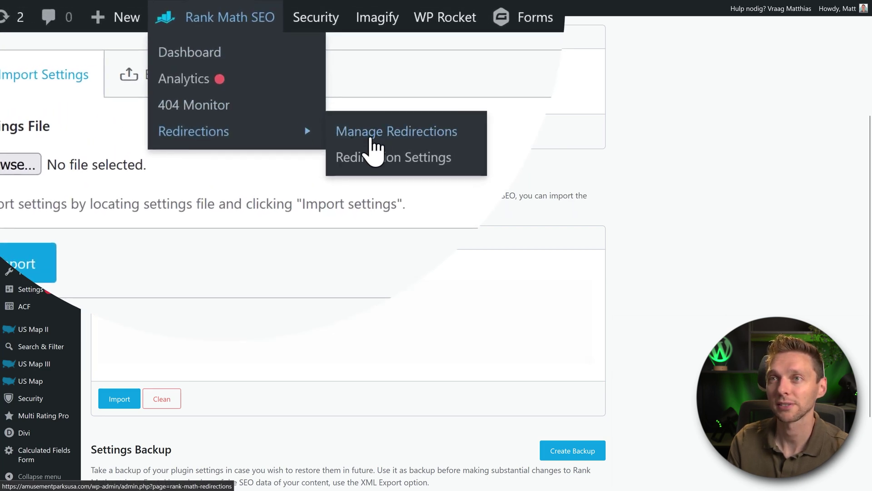
pyautogui.click(381, 145)
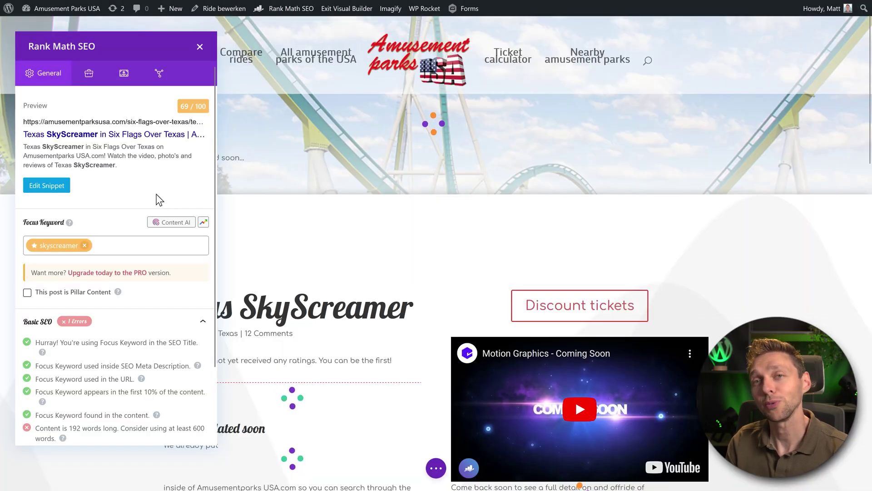
# Check that the SkyScreamer ride's snippet has focus keyword skyscreamer and a 69/100 score
pyautogui.click(46, 186)
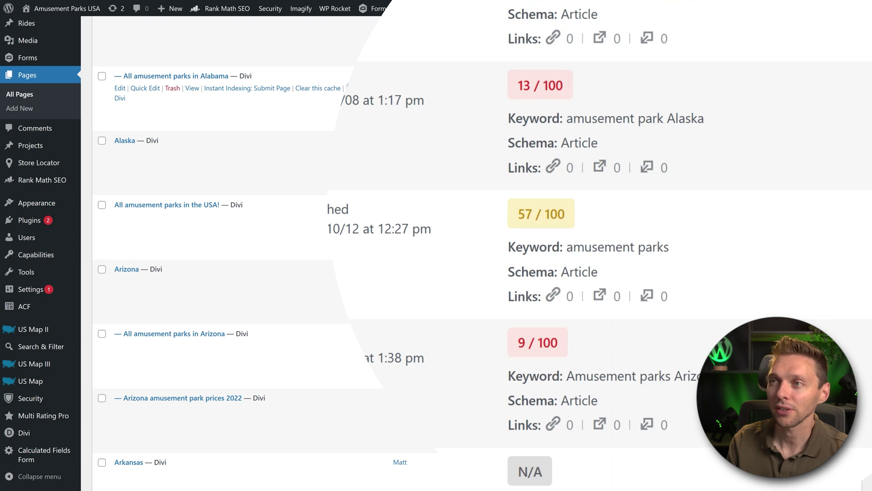
pyautogui.middleClick(665, 94)
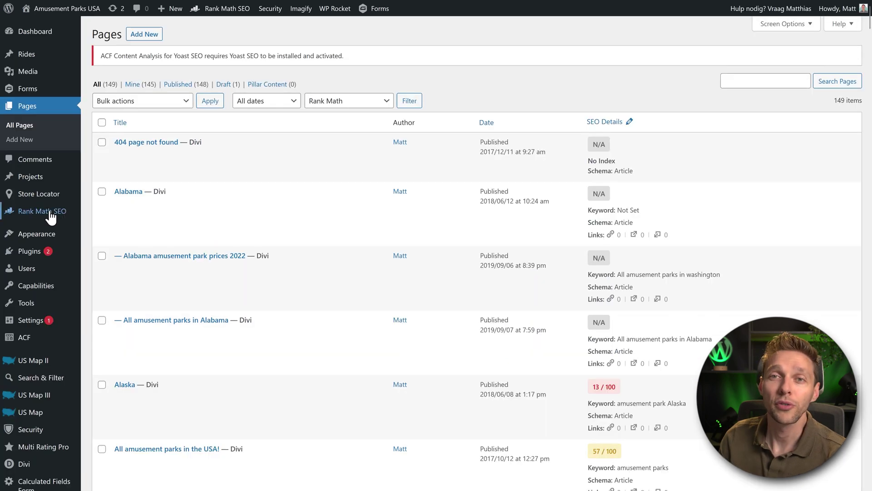
pyautogui.moveTo(42, 180)
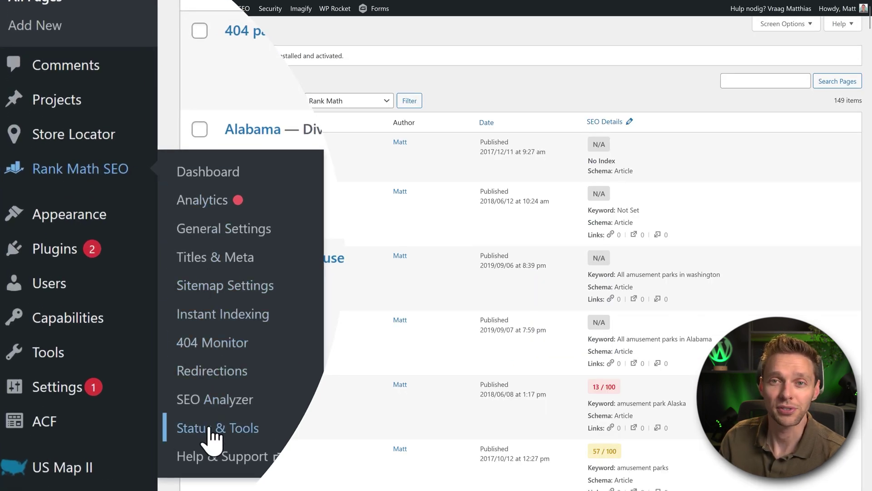
# Clear the SEO Analyzer data from Rank Math's Status & Tools Database Tools
pyautogui.click(211, 428)
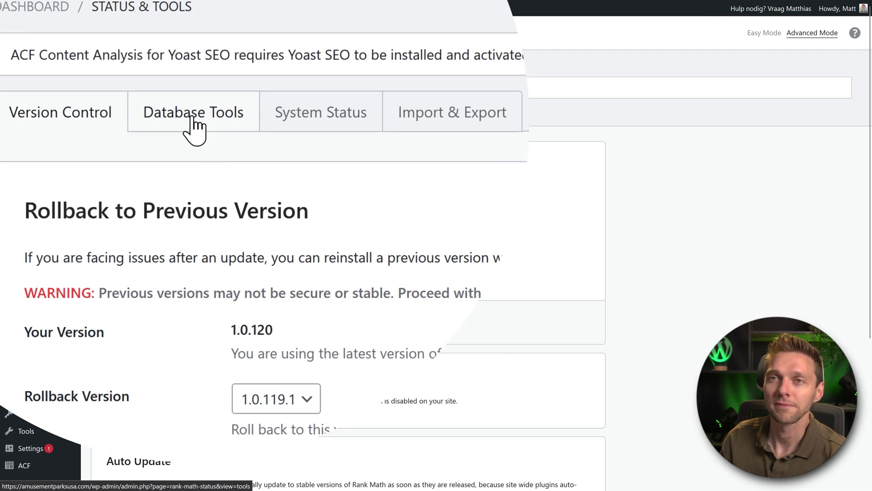
pyautogui.click(195, 127)
pyautogui.moveTo(109, 174); pyautogui.dragTo(202, 176)
pyautogui.click(214, 177)
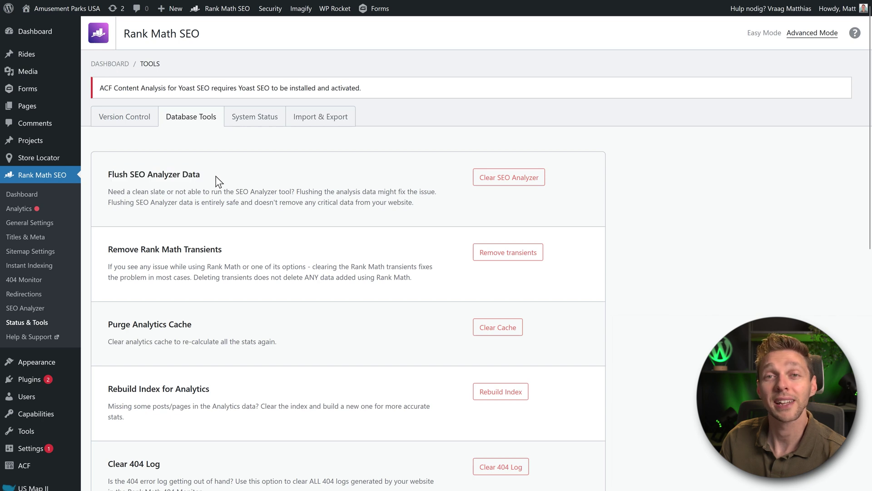
pyautogui.click(509, 178)
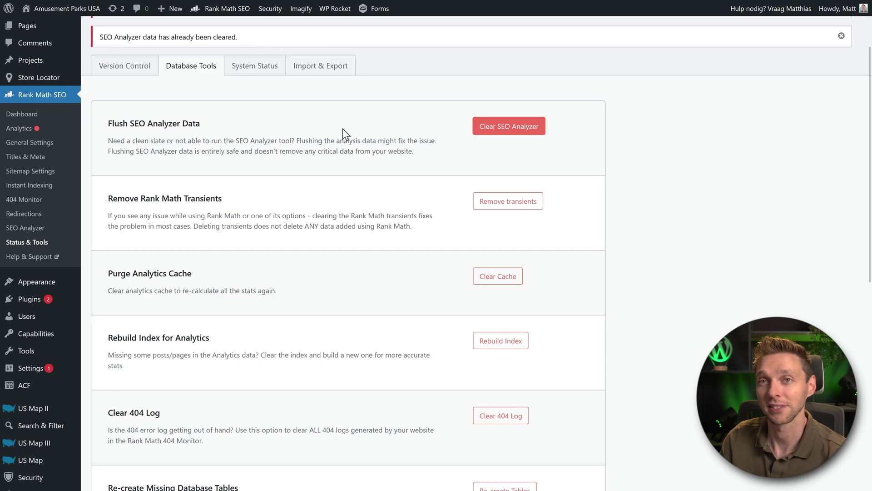
# Clear the analytics cache and recalculate SEO scores for posts and pages
pyautogui.middleClick(347, 142)
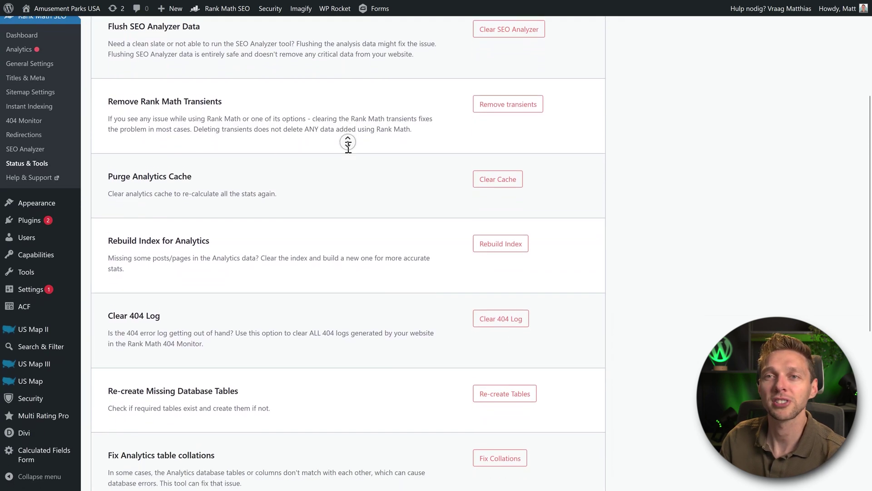
pyautogui.click(171, 169)
pyautogui.moveTo(115, 169); pyautogui.dragTo(184, 178)
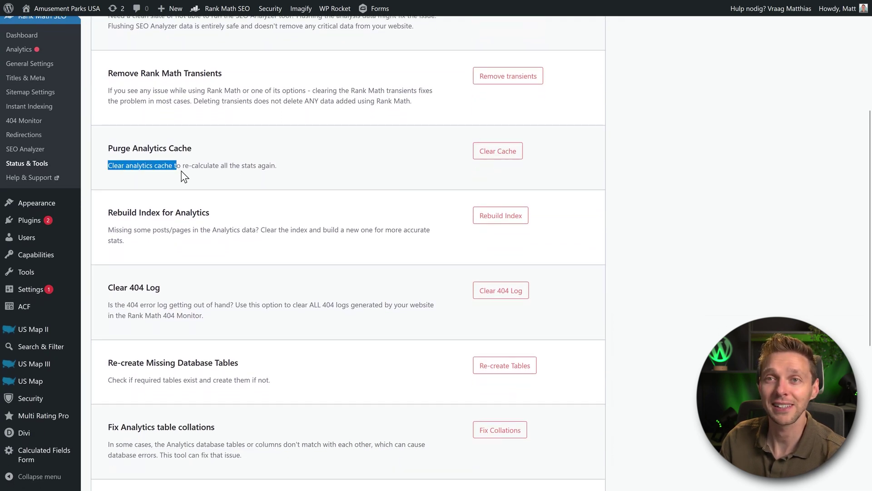
pyautogui.click(272, 170)
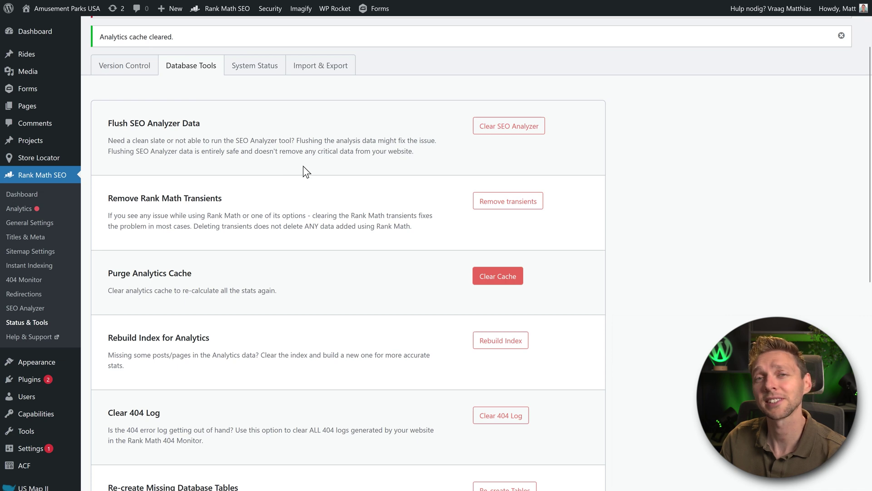
pyautogui.scroll(-5, 303, 170)
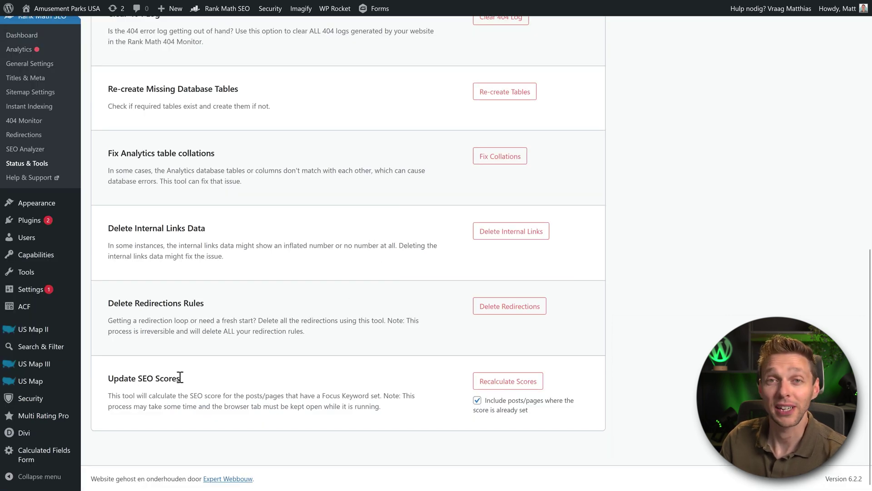
pyautogui.click(512, 383)
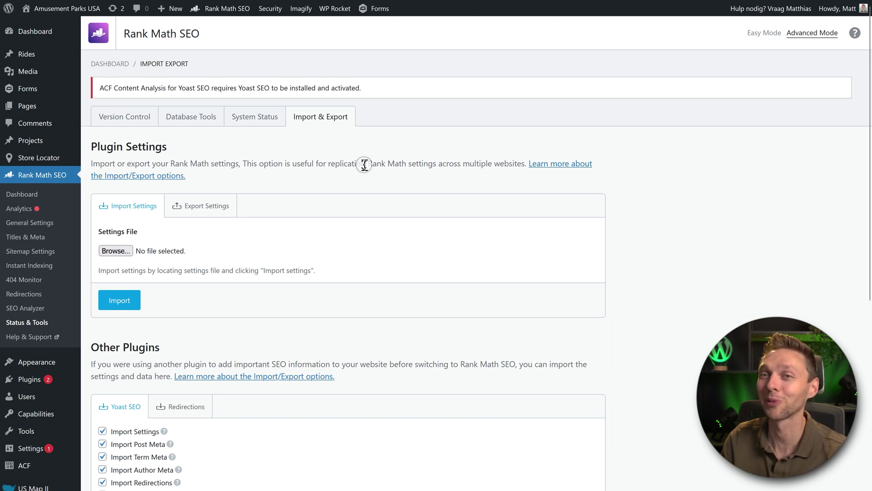
pyautogui.scroll(-5, 363, 165)
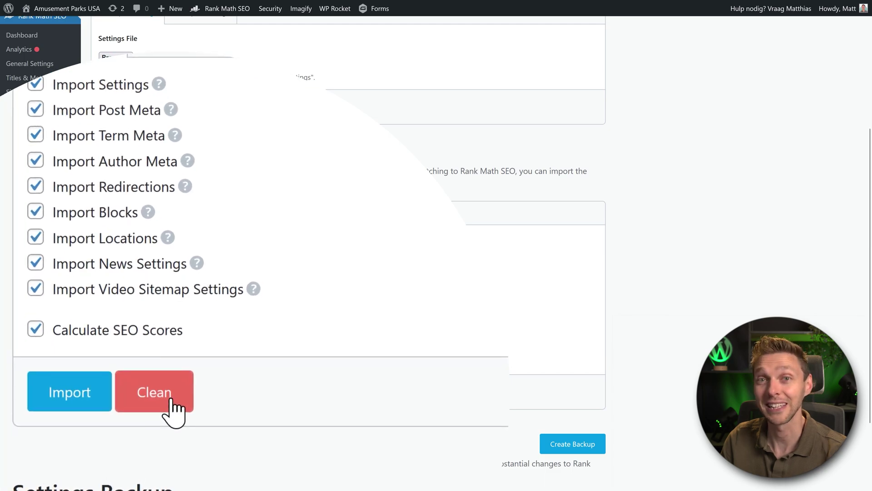
# Clean all leftover Yoast SEO data from Rank Math's Other Plugins section
pyautogui.click(172, 399)
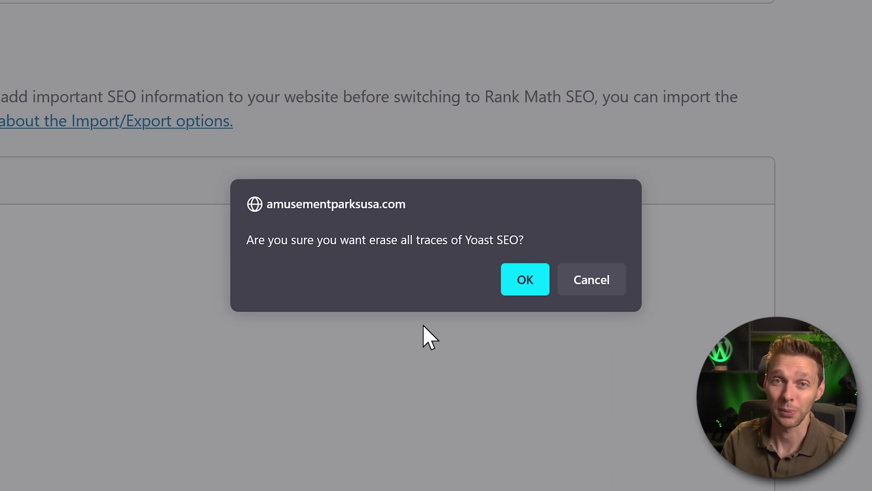
pyautogui.click(536, 292)
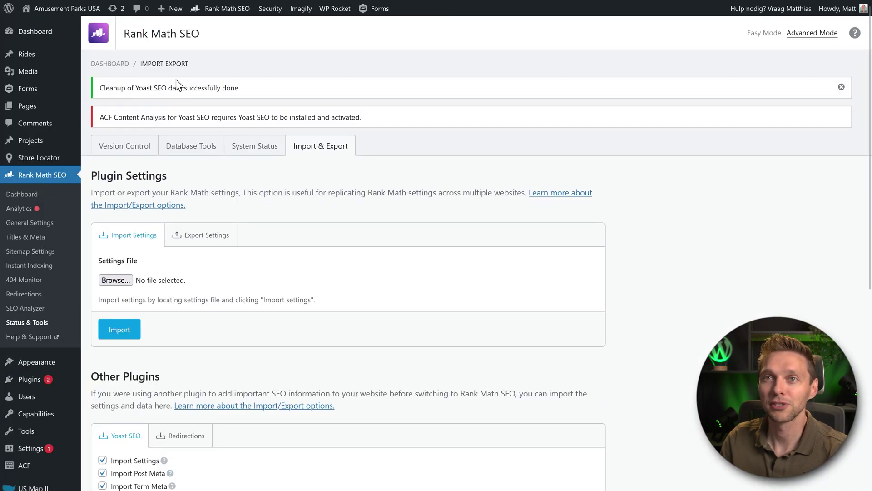
pyautogui.moveTo(239, 87); pyautogui.dragTo(135, 88)
pyautogui.click(260, 90)
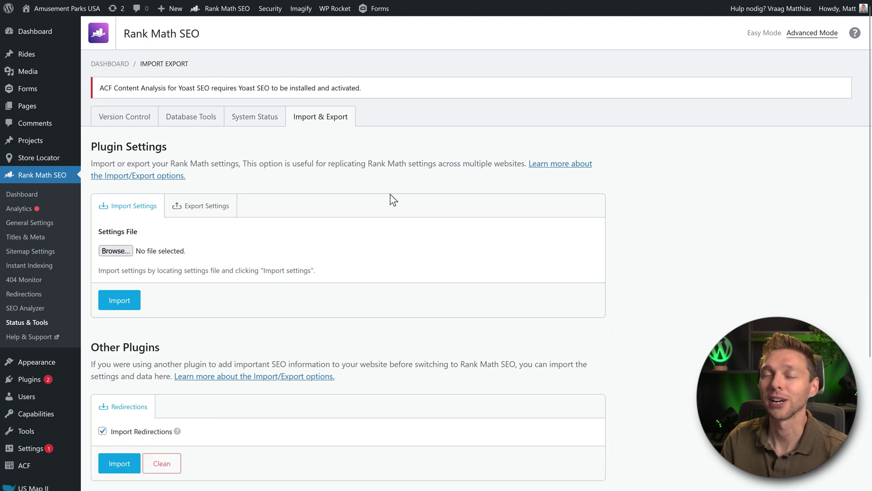
pyautogui.scroll(-1, 390, 198)
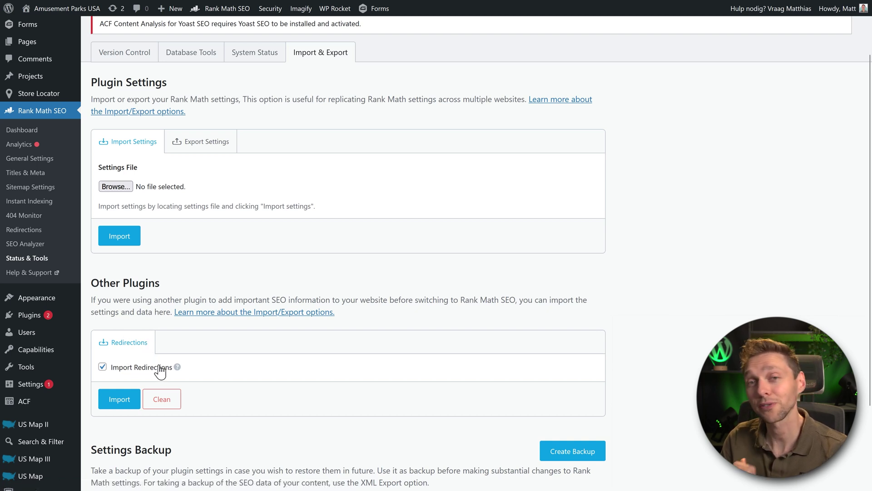
# Clean the leftover Redirections data, leaving no importable plugin data
pyautogui.click(168, 405)
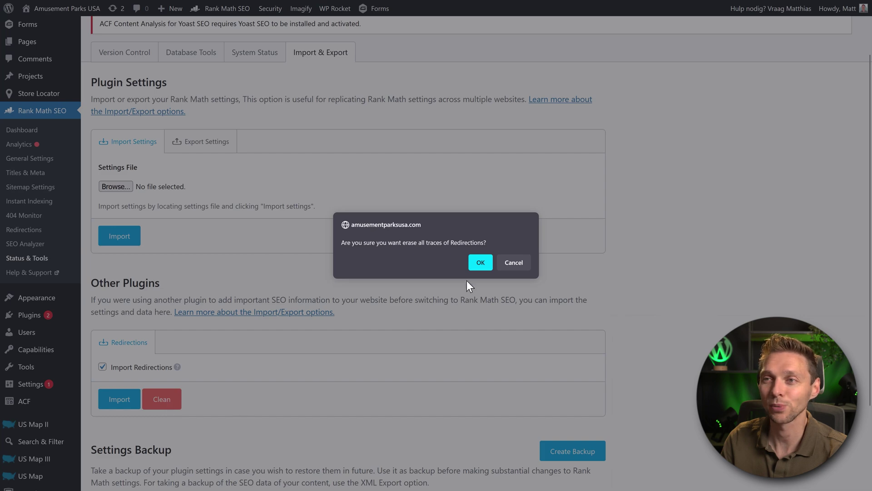
pyautogui.click(481, 265)
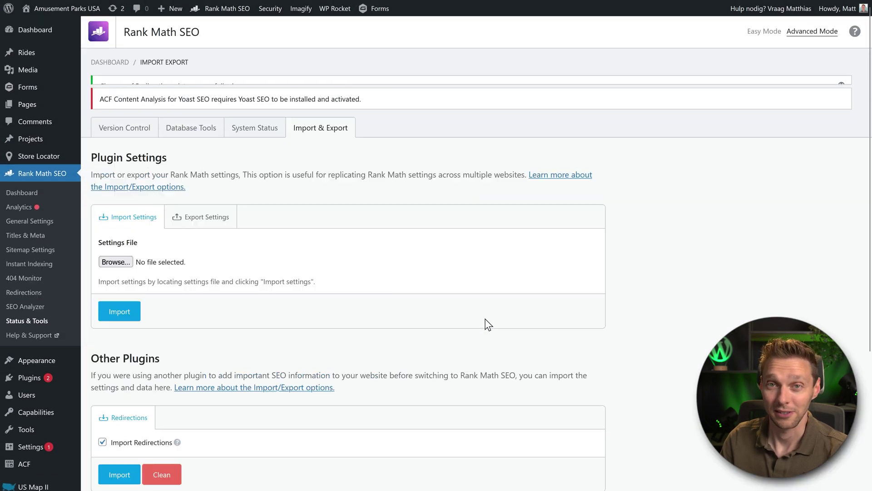
pyautogui.scroll(-1, 321, 244)
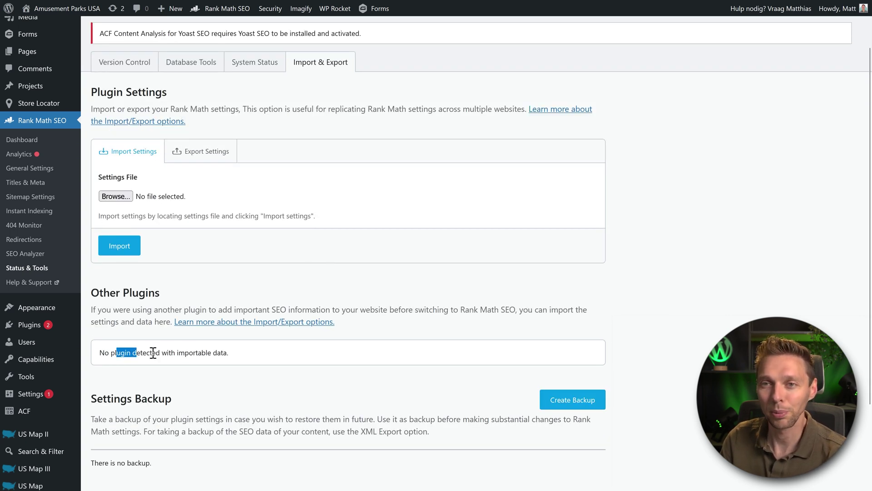
pyautogui.moveTo(190, 353); pyautogui.dragTo(245, 356)
pyautogui.click(248, 361)
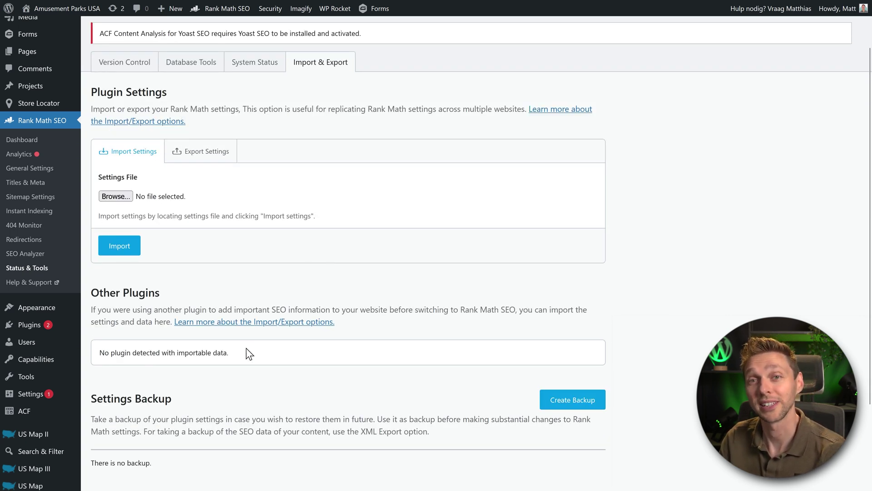
# Deactivate and delete the ACF Content Analysis for Yoast SEO plugin
pyautogui.moveTo(29, 325)
pyautogui.click(165, 339)
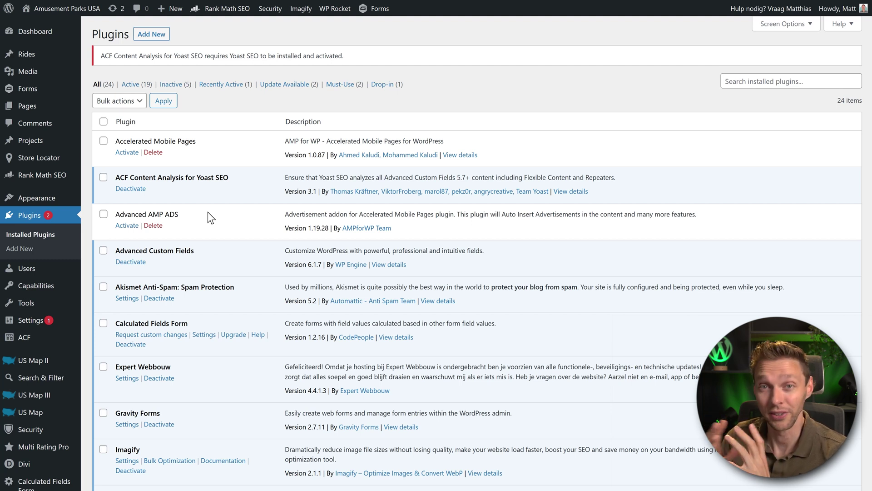
pyautogui.click(131, 189)
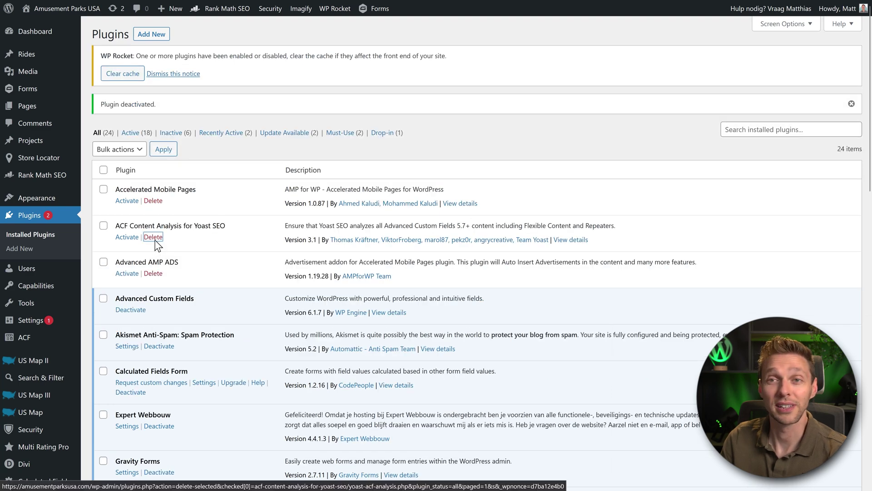
pyautogui.click(153, 237)
pyautogui.click(481, 264)
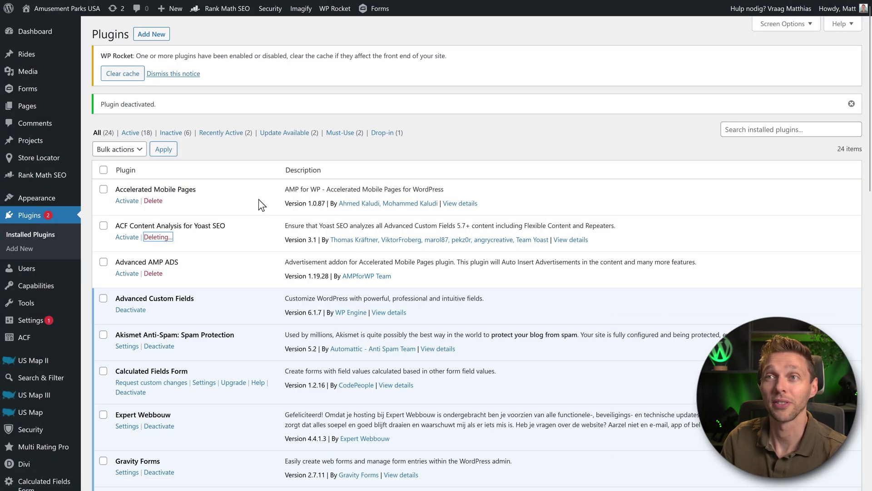
pyautogui.scroll(-10, 192, 117)
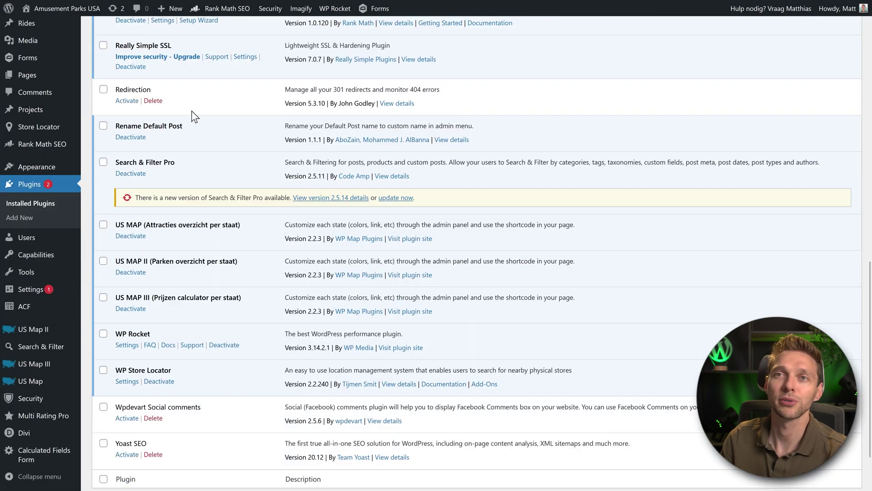
# Delete the Redirection and Yoast SEO plugins along with Yoast's data
pyautogui.click(154, 102)
pyautogui.click(481, 262)
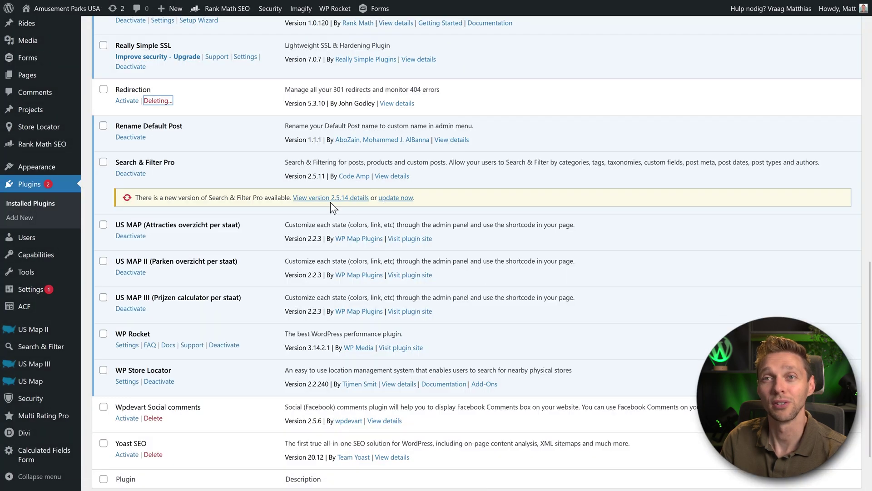
pyautogui.scroll(-1, 278, 168)
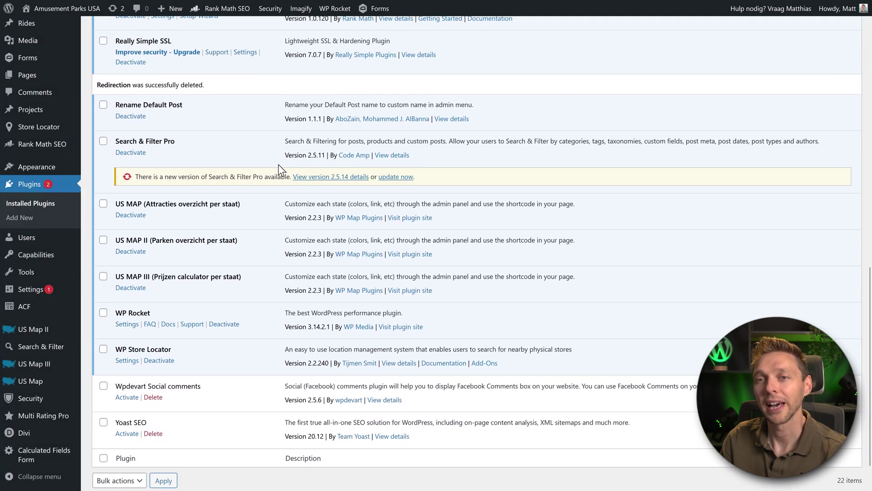
pyautogui.click(153, 434)
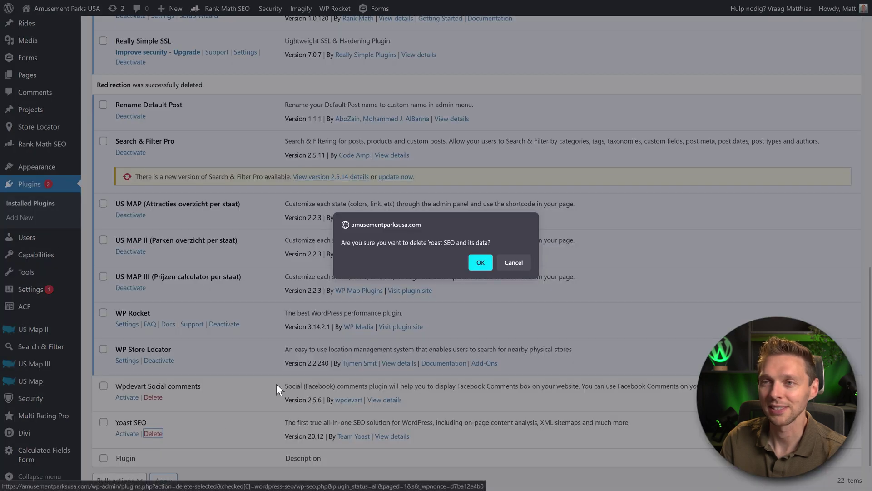
pyautogui.click(475, 265)
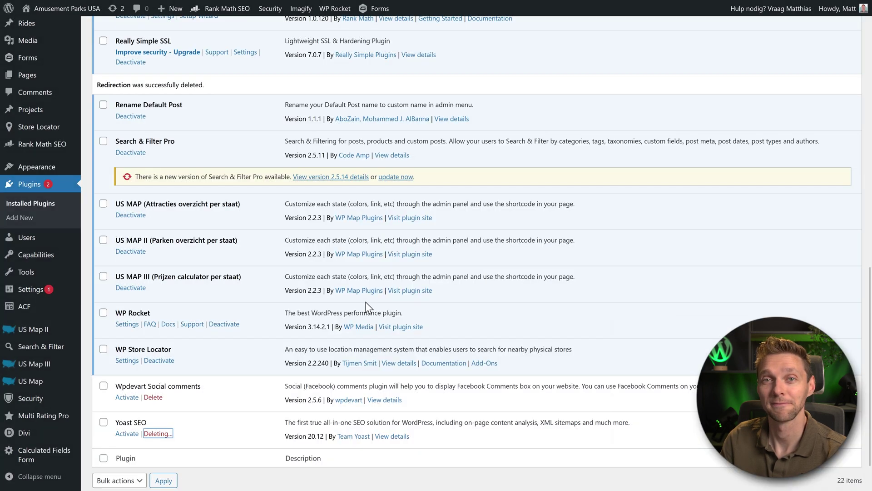